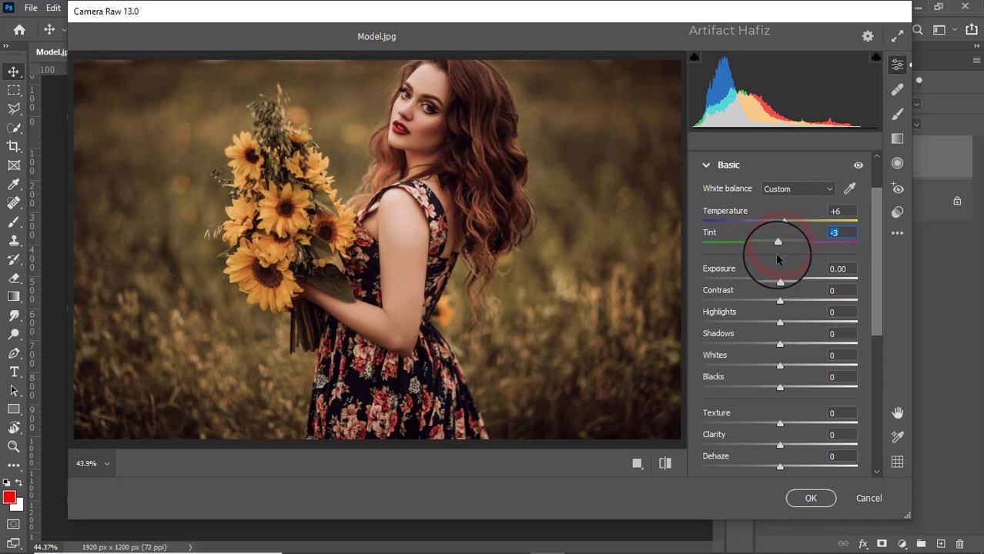
Set Exposure to -0.15, Contrast to +19, Highlights to -7, Shadows to +71, Whites to +39 and Blacks to +25.
{"action": "mouse_move", "coordinate": [776, 279]}
{"action": "left_mouse_down"}
{"action": "mouse_move", "coordinate": [767, 281]}
{"action": "mouse_move", "coordinate": [777, 287]}
{"action": "left_mouse_up"}
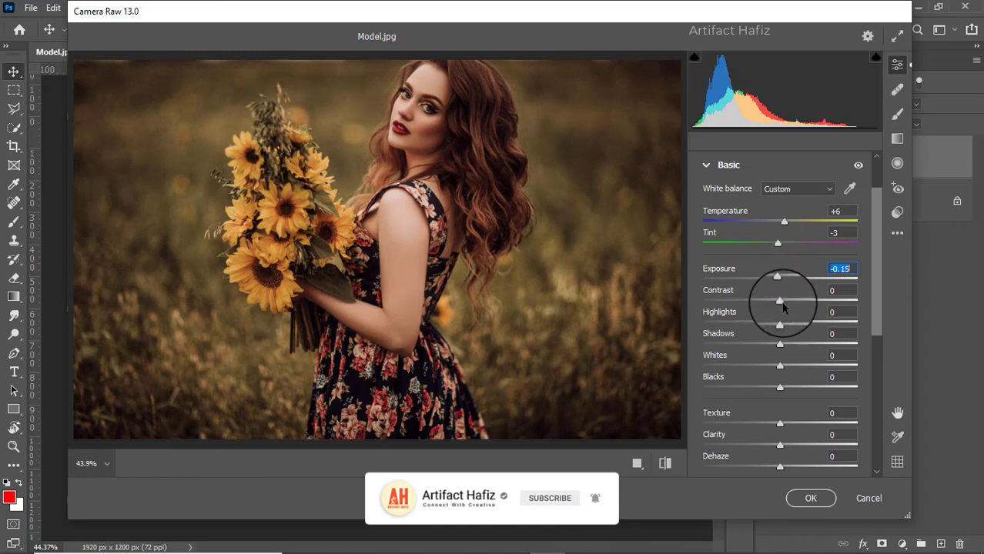
{"action": "left_click_drag", "start_coordinate": [782, 305], "coordinate": [837, 344]}
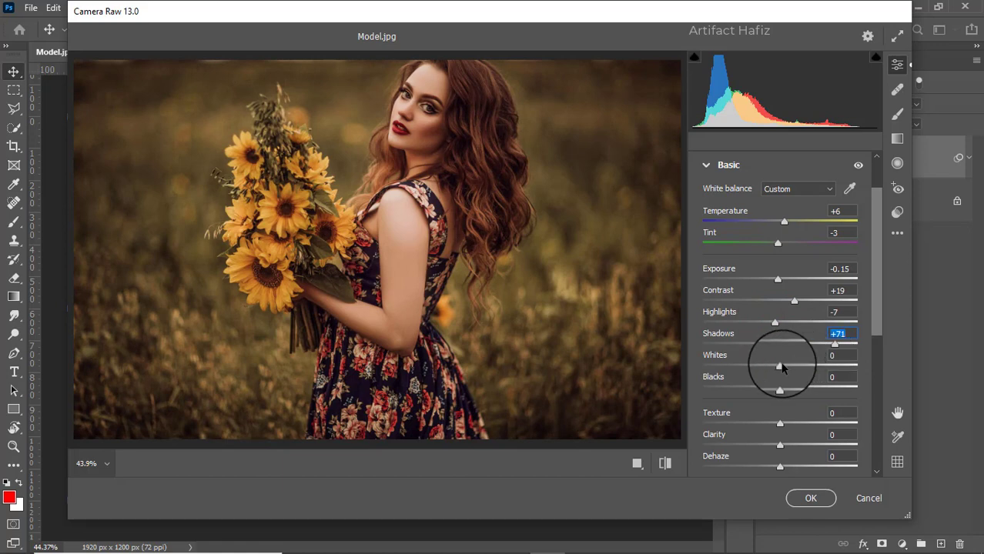
{"action": "left_click_drag", "start_coordinate": [780, 365], "coordinate": [811, 366]}
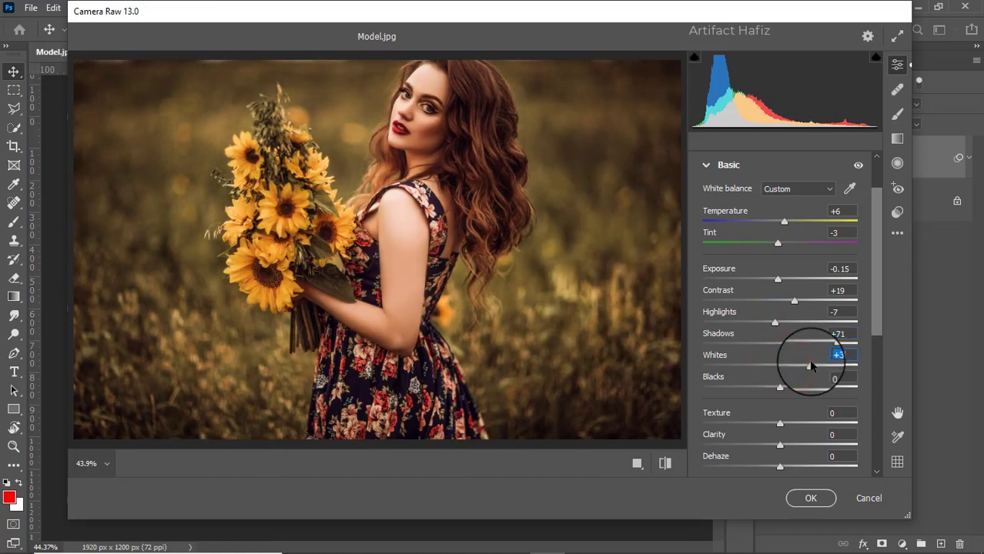
{"action": "mouse_move", "coordinate": [780, 386]}
{"action": "left_mouse_down"}
{"action": "mouse_move", "coordinate": [813, 386]}
{"action": "mouse_move", "coordinate": [799, 389]}
{"action": "left_mouse_up"}
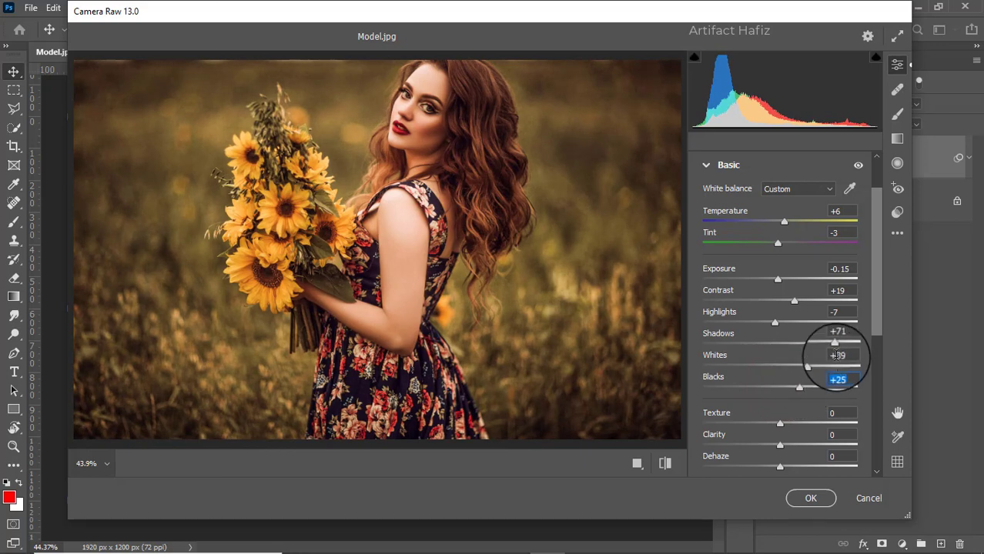
Set the photo's Texture to -3, Clarity to +6 and Dehaze to -6.
{"action": "scroll", "coordinate": [816, 354], "scroll_direction": "down", "scroll_amount": 3}
{"action": "left_click_drag", "start_coordinate": [780, 354], "coordinate": [781, 379]}
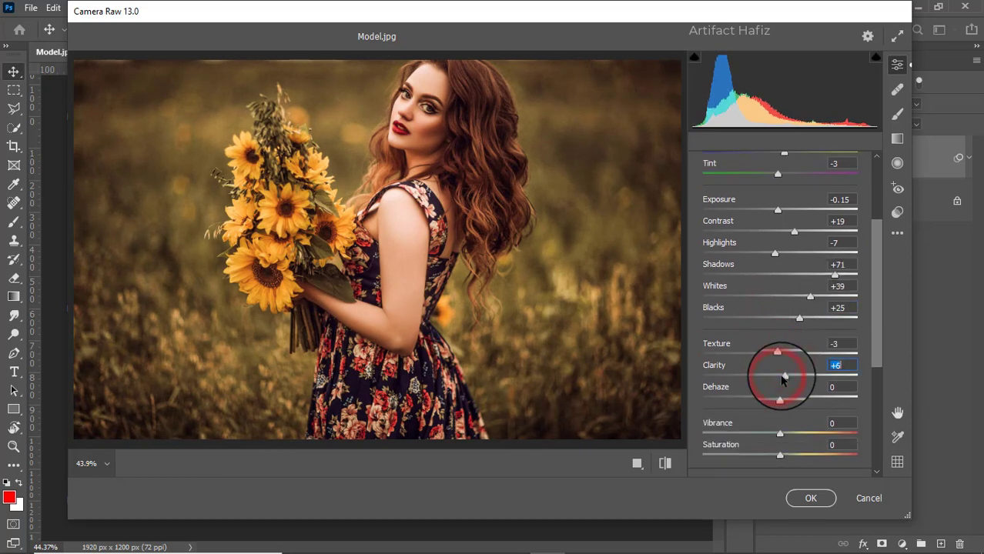
{"action": "scroll", "coordinate": [791, 351], "scroll_direction": "down", "scroll_amount": 2}
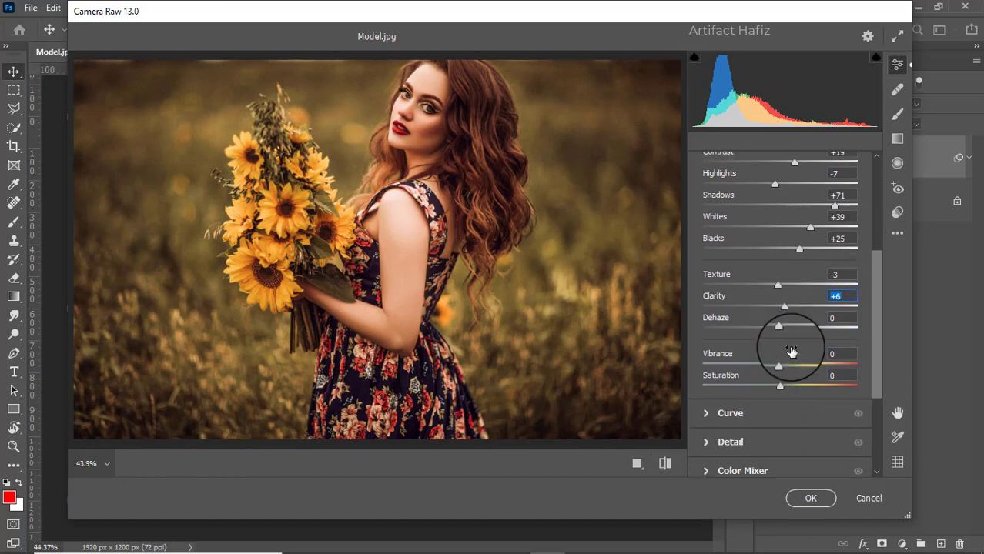
{"action": "mouse_move", "coordinate": [781, 329]}
{"action": "left_mouse_down"}
{"action": "mouse_move", "coordinate": [767, 331]}
{"action": "mouse_move", "coordinate": [775, 334]}
{"action": "left_mouse_up"}
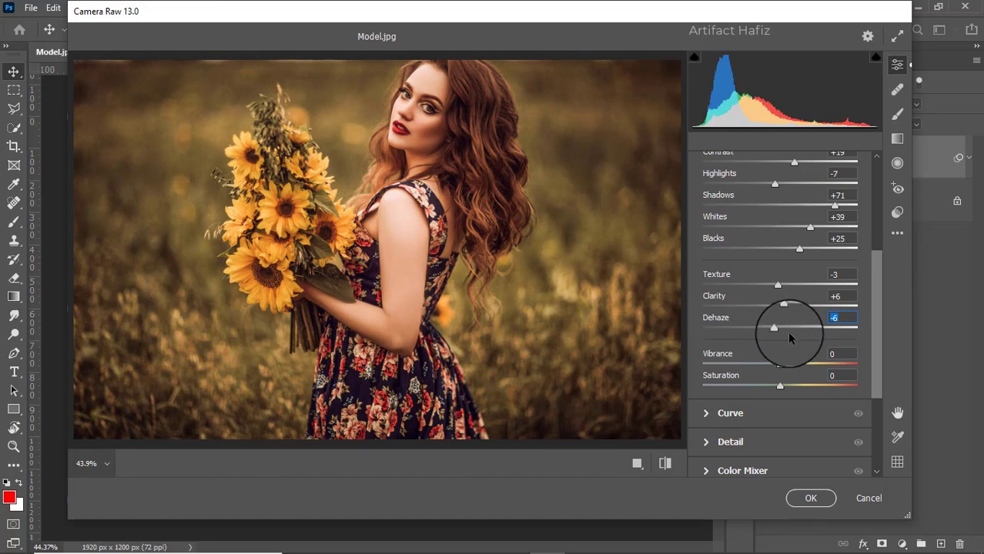
Add two points to the RGB point curve, at input 67 with output 63 and at input 192 with output 195.
{"action": "scroll", "coordinate": [793, 331], "scroll_direction": "down", "scroll_amount": 3}
{"action": "left_click", "coordinate": [707, 309]}
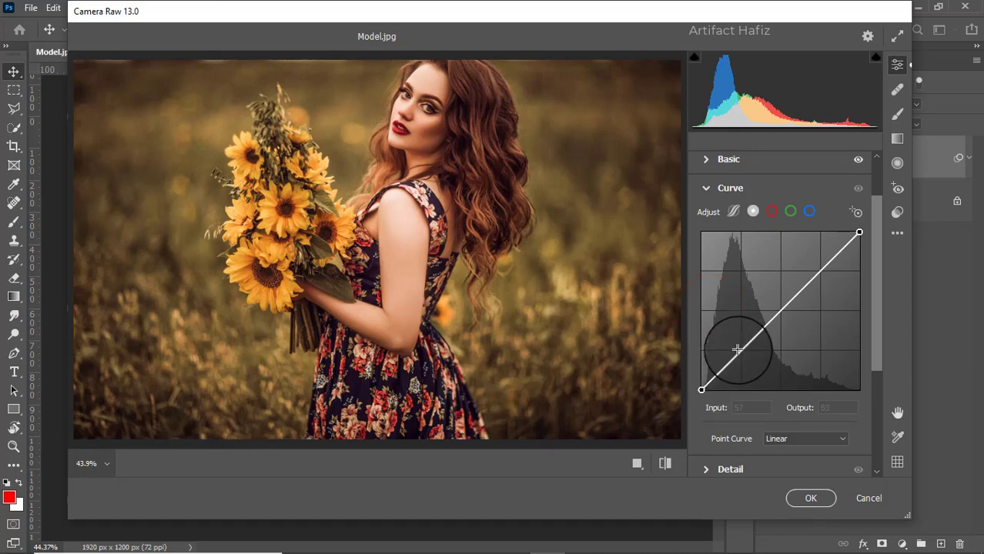
{"action": "left_click_drag", "start_coordinate": [741, 347], "coordinate": [743, 352]}
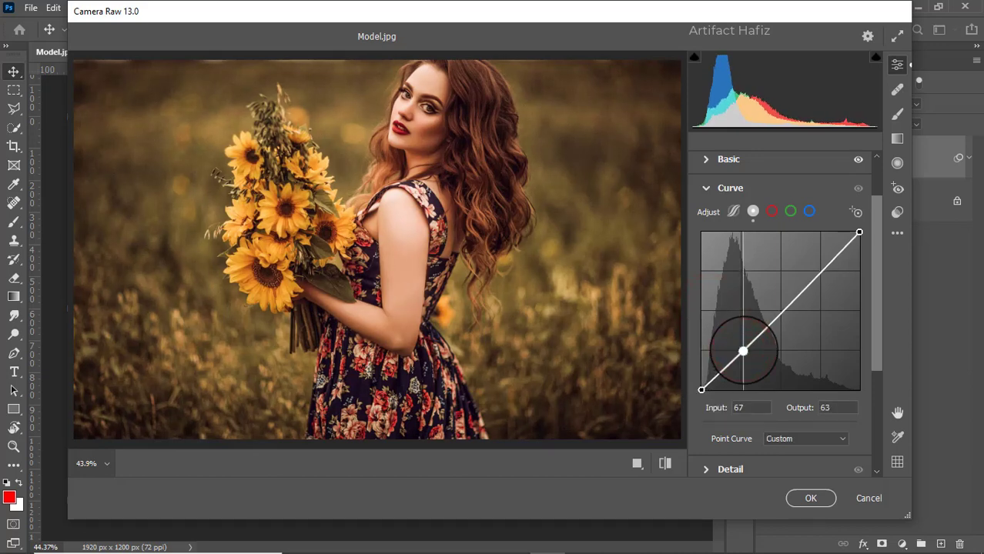
{"action": "left_click", "coordinate": [821, 271]}
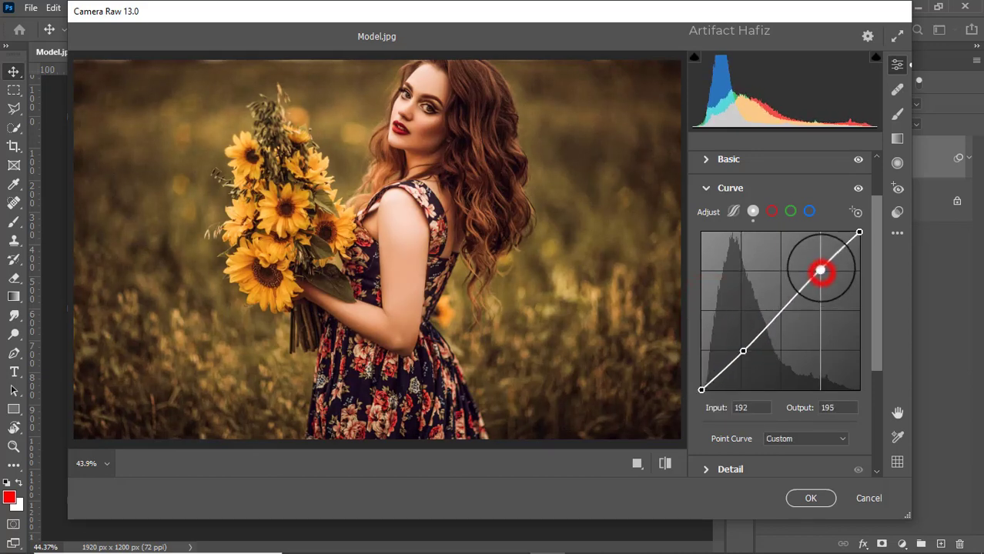
Raise the black point of the blue channel's point curve to output 5 at input 0.
{"action": "left_click", "coordinate": [809, 211]}
{"action": "left_click", "coordinate": [703, 388]}
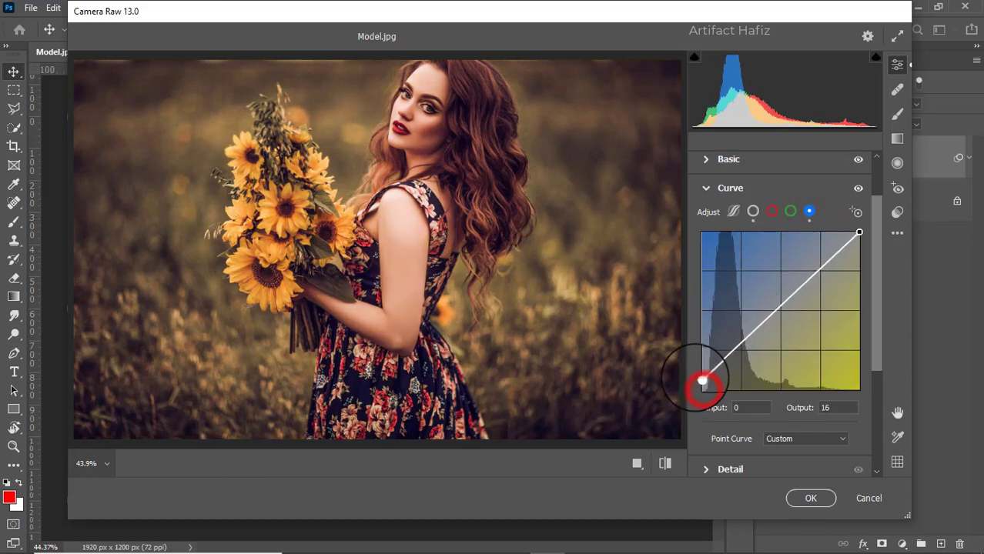
{"action": "left_click_drag", "start_coordinate": [702, 389], "coordinate": [701, 385]}
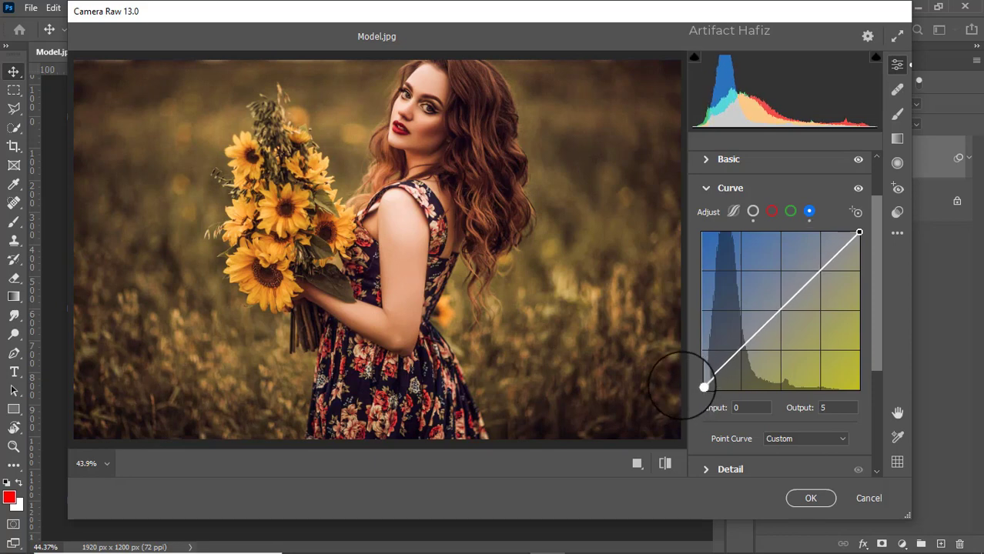
{"action": "left_click", "coordinate": [834, 408]}
Set the detail adjustments to Noise Reduction 8 and Sharpening 25.
{"action": "scroll", "coordinate": [777, 395], "scroll_direction": "down", "scroll_amount": 3}
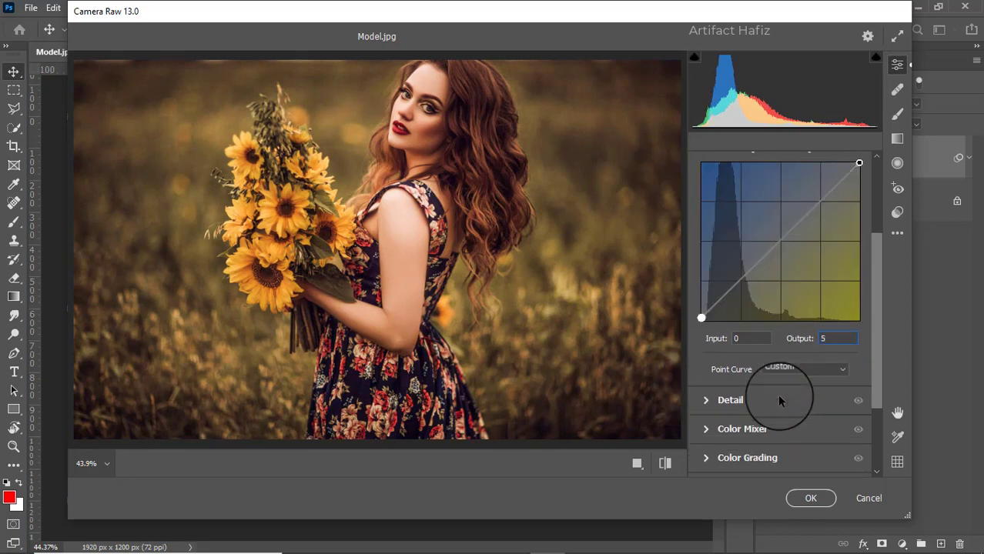
{"action": "scroll", "coordinate": [754, 385], "scroll_direction": "down", "scroll_amount": 1}
{"action": "left_click", "coordinate": [705, 366]}
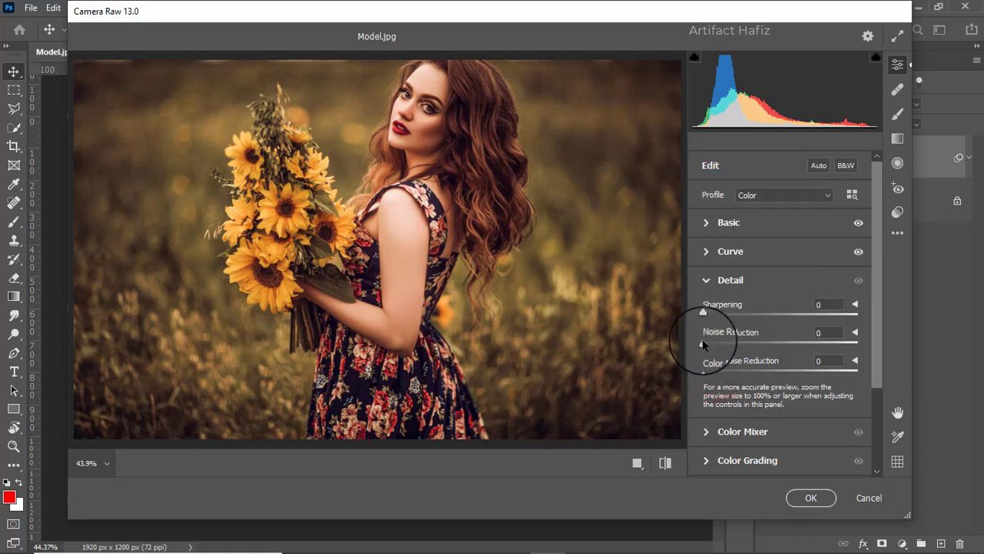
{"action": "left_click_drag", "start_coordinate": [703, 343], "coordinate": [714, 348]}
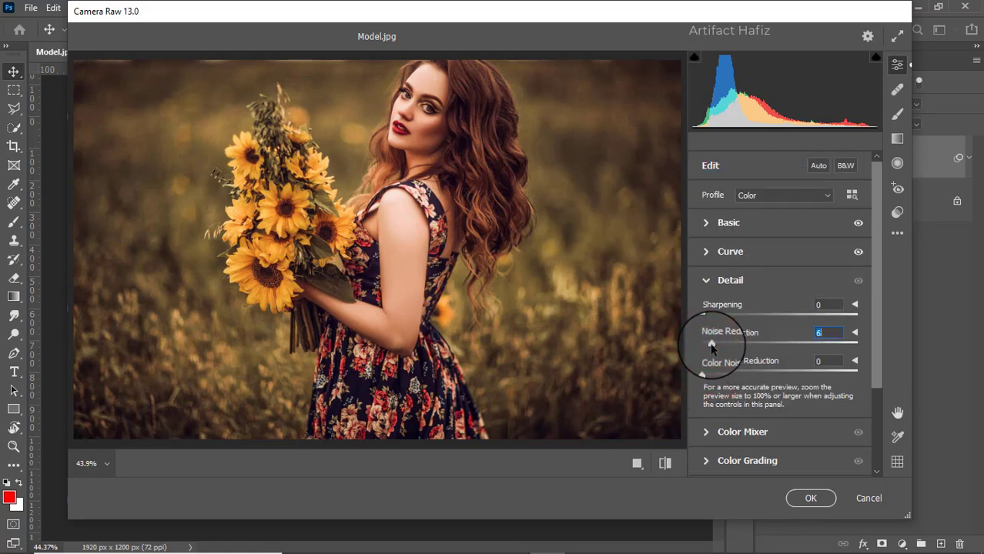
{"action": "left_click_drag", "start_coordinate": [715, 348], "coordinate": [727, 312]}
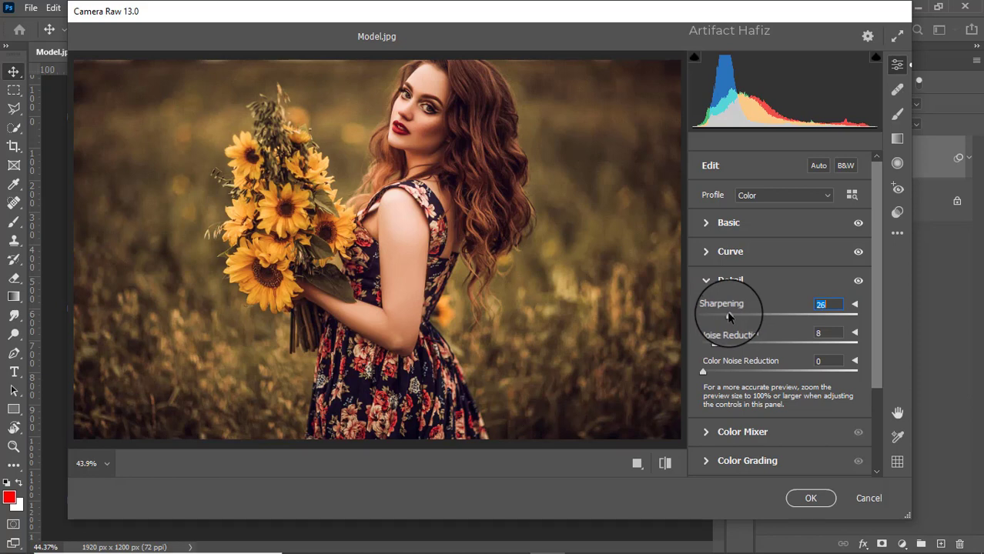
Set the Color Mixer saturation to Yellows -79, Aquas +71, Blues +58, Purples -100 and Magentas -100.
{"action": "scroll", "coordinate": [786, 333], "scroll_direction": "down", "scroll_amount": 3}
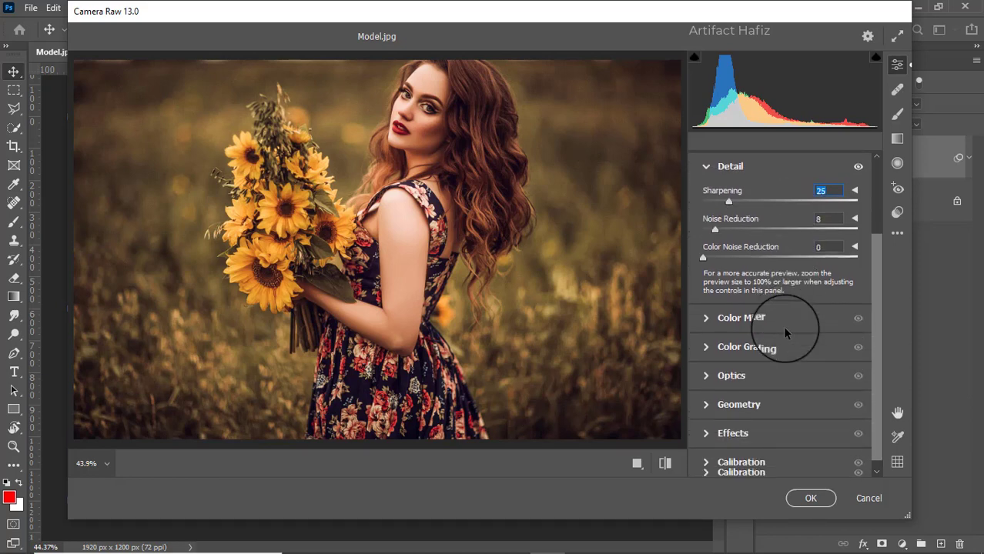
{"action": "left_click", "coordinate": [712, 318]}
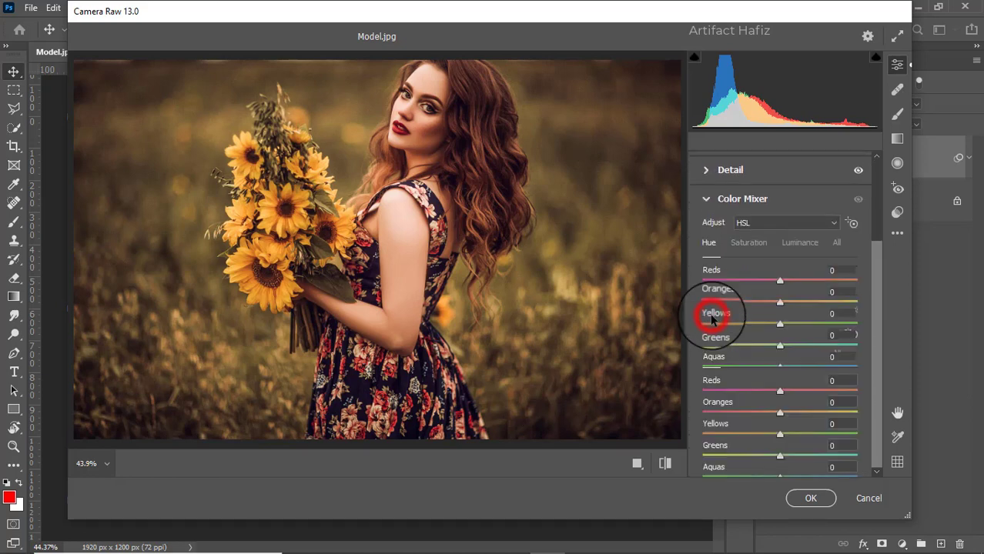
{"action": "left_click", "coordinate": [743, 242]}
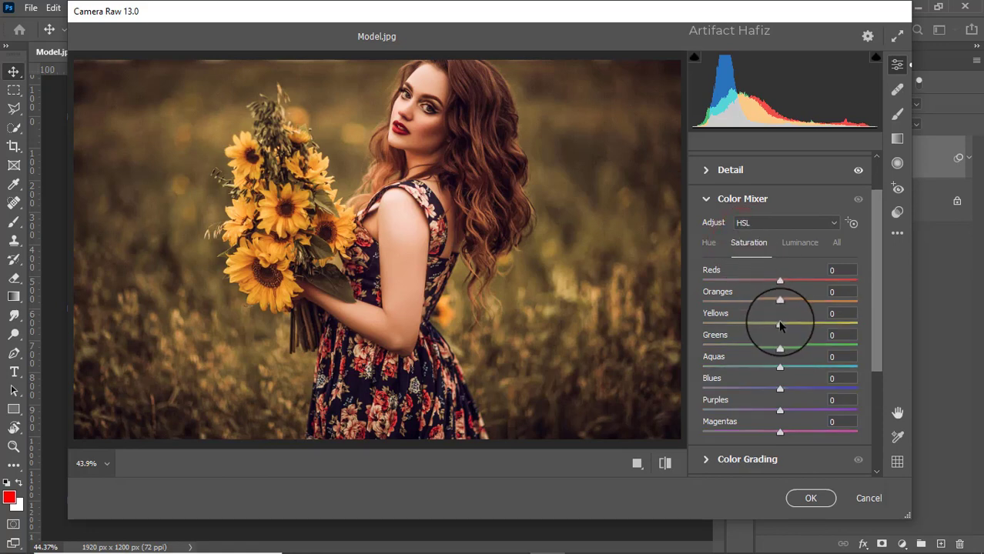
{"action": "left_click_drag", "start_coordinate": [780, 324], "coordinate": [690, 355]}
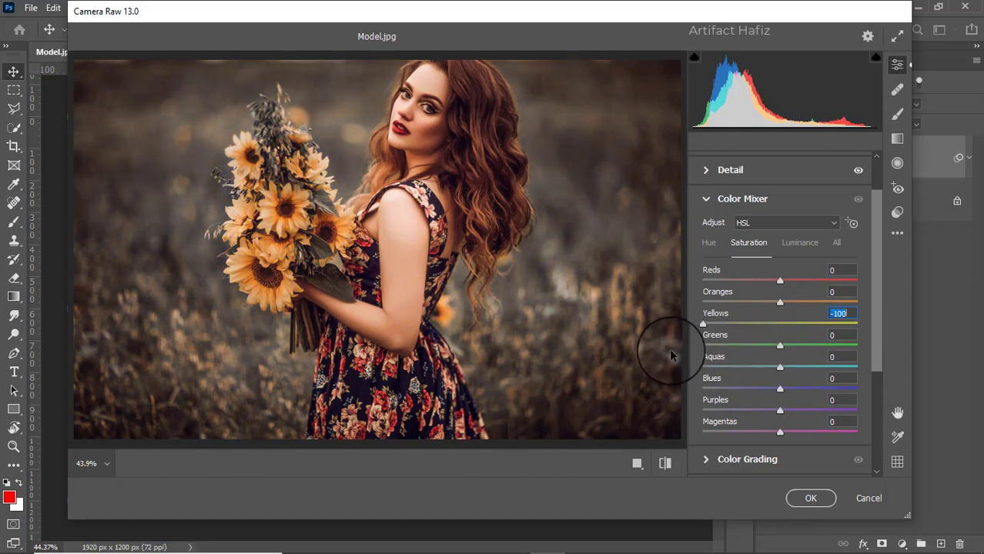
{"action": "left_click_drag", "start_coordinate": [671, 355], "coordinate": [722, 327]}
{"action": "left_click_drag", "start_coordinate": [780, 389], "coordinate": [828, 391]}
{"action": "left_click_drag", "start_coordinate": [784, 365], "coordinate": [839, 370]}
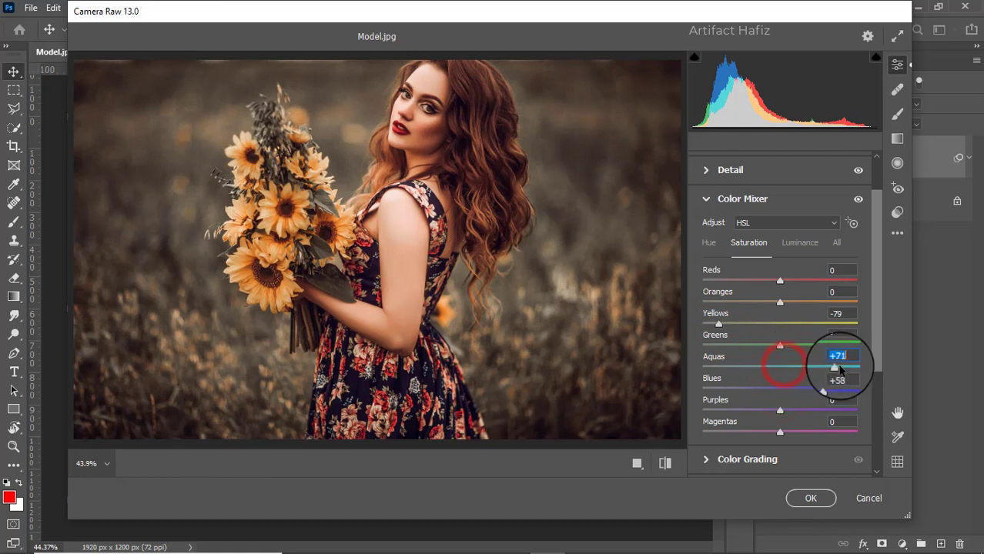
{"action": "left_click_drag", "start_coordinate": [780, 410], "coordinate": [627, 405]}
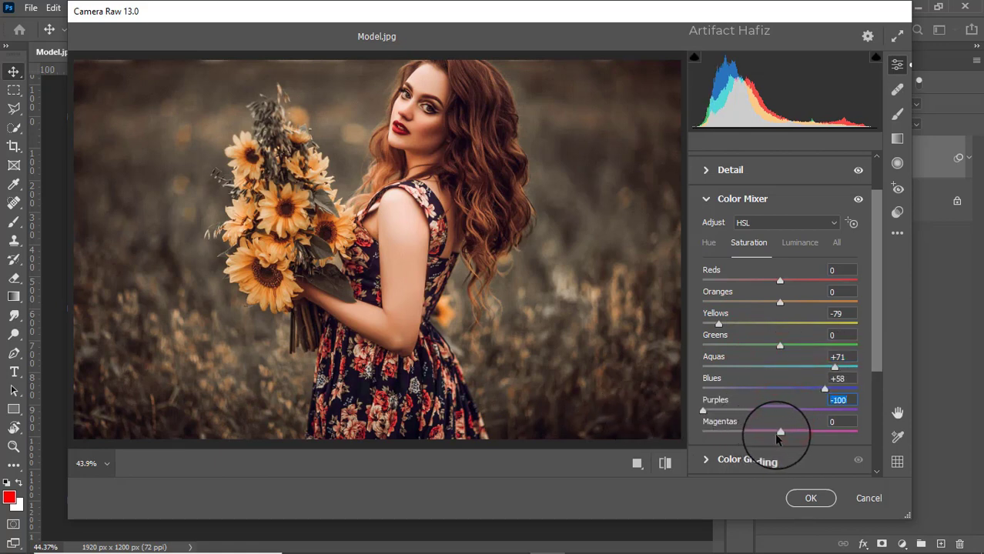
{"action": "left_click_drag", "start_coordinate": [778, 433], "coordinate": [637, 445]}
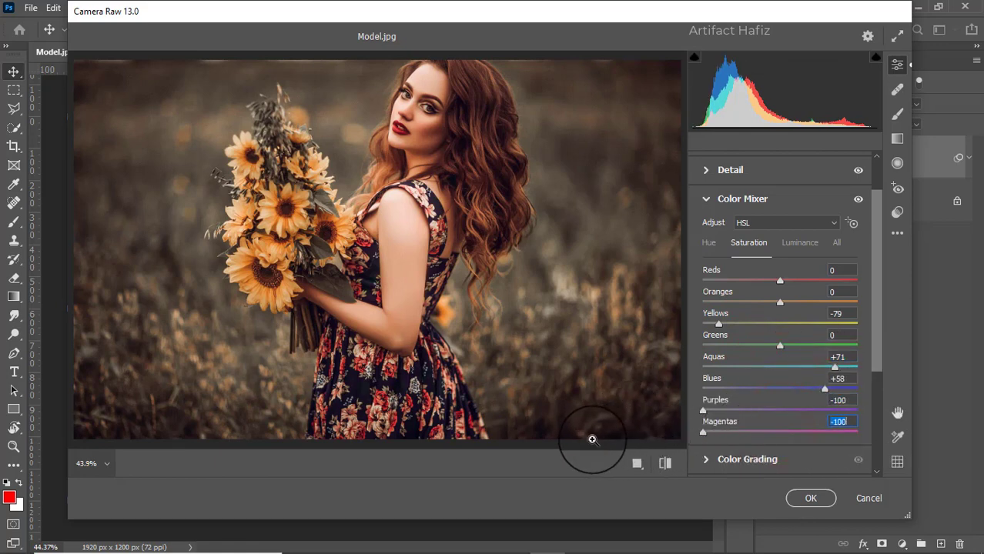
Set the Color Mixer luminance to Oranges +6, Yellows +25, Aquas +41, Blues +13, Purples +32 and Magentas +49.
{"action": "left_click", "coordinate": [794, 243]}
{"action": "left_click", "coordinate": [780, 302]}
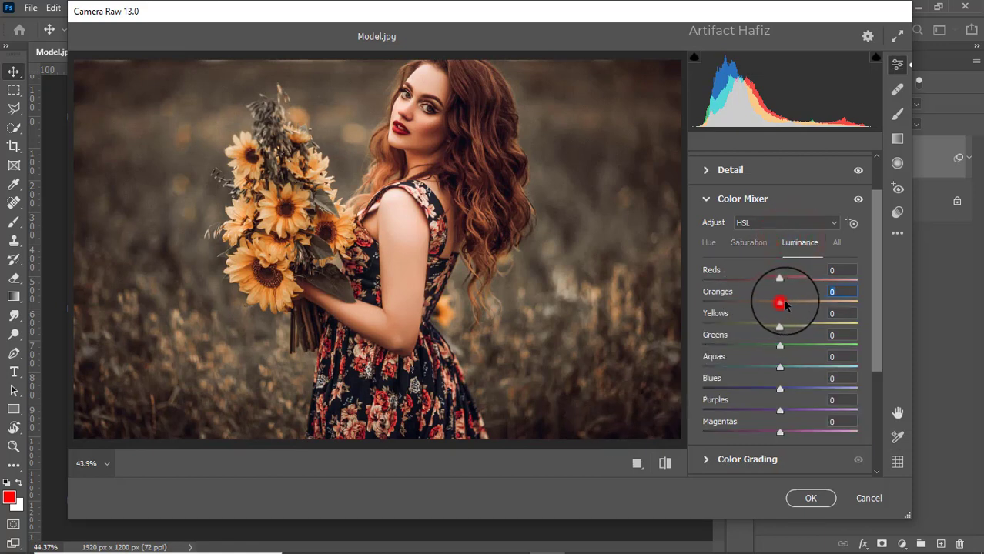
{"action": "left_click_drag", "start_coordinate": [780, 302], "coordinate": [784, 303]}
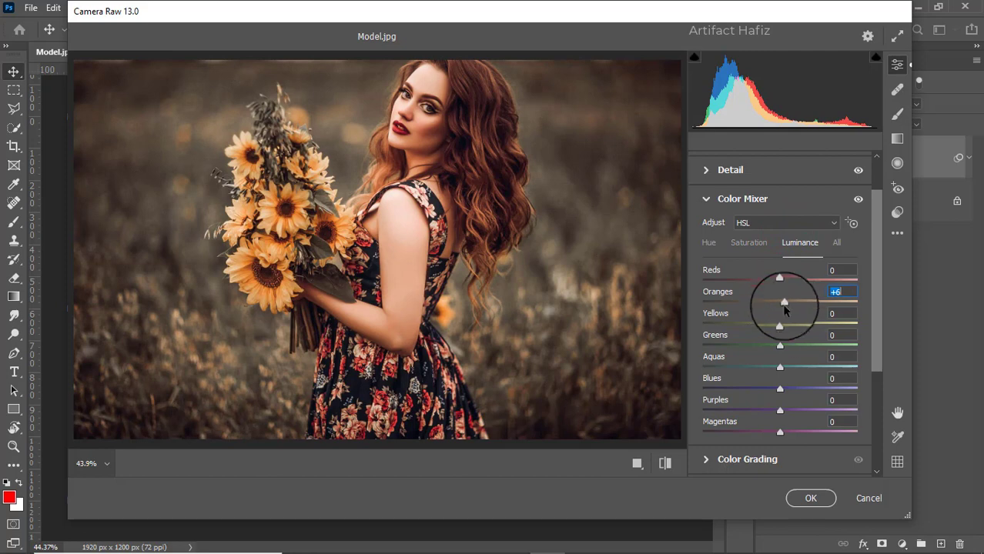
{"action": "left_click_drag", "start_coordinate": [782, 324], "coordinate": [801, 328]}
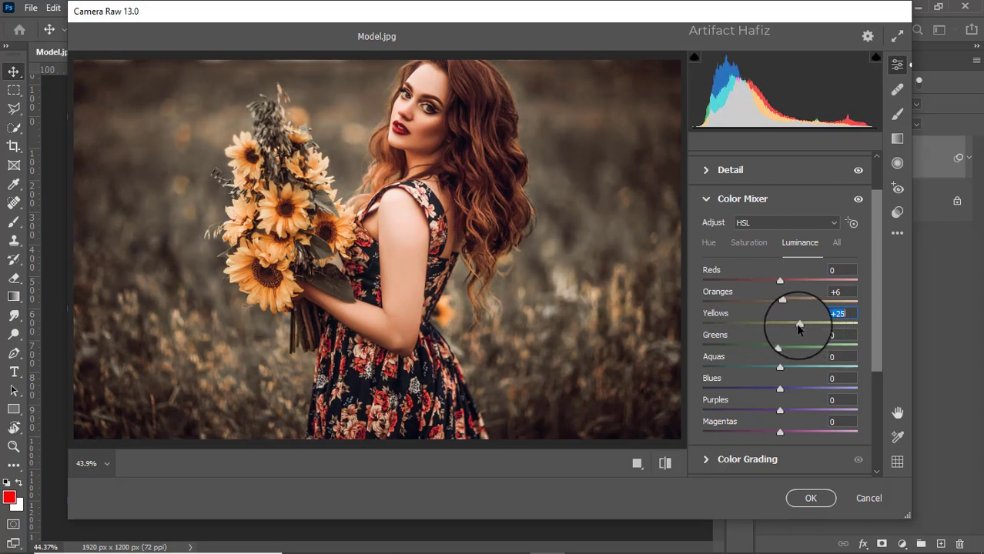
{"action": "scroll", "coordinate": [797, 327], "scroll_direction": "down", "scroll_amount": 1}
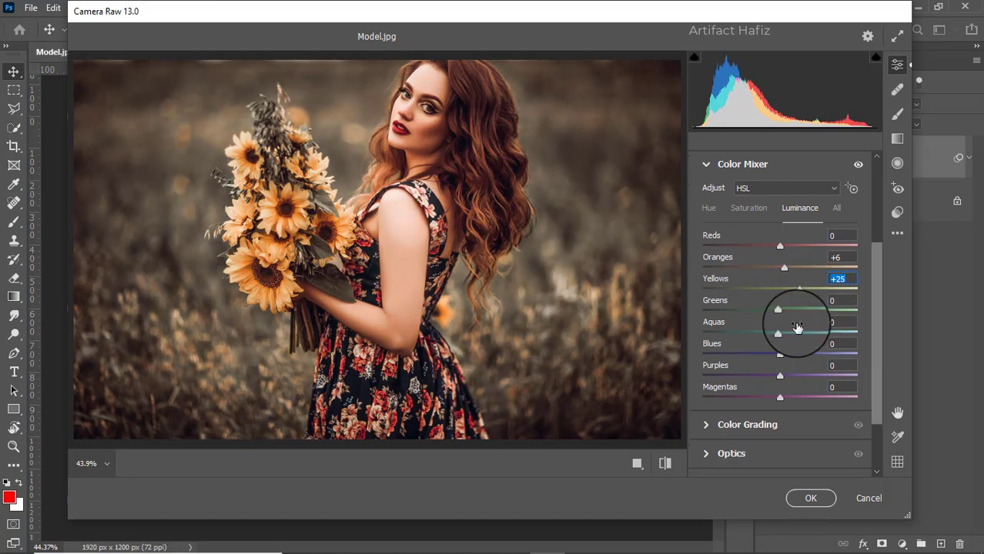
{"action": "left_click_drag", "start_coordinate": [780, 355], "coordinate": [813, 336]}
{"action": "left_click_drag", "start_coordinate": [780, 375], "coordinate": [819, 399]}
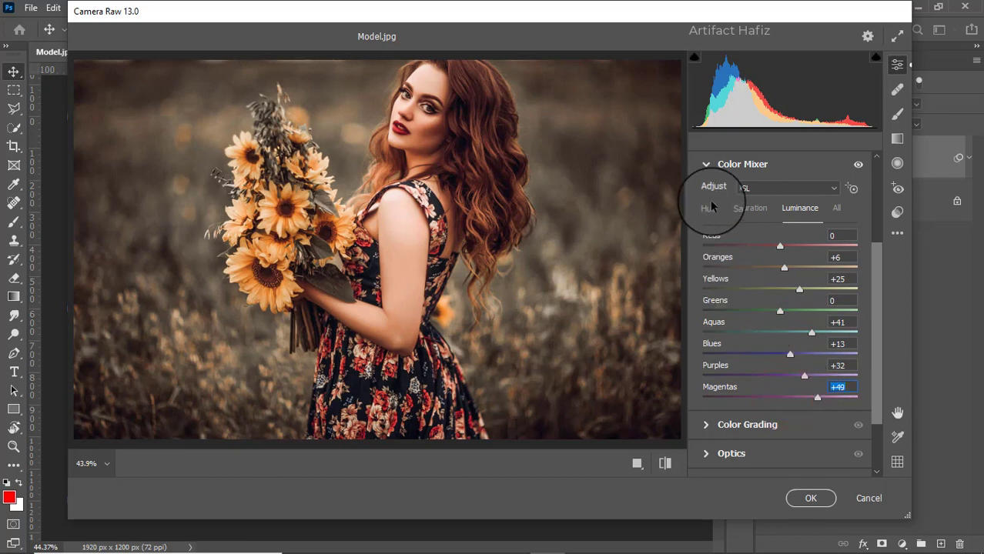
Color grade the shadows with hue about 197 and saturation about 23, and the highlights with hue 0 and saturation 2.
{"action": "scroll", "coordinate": [774, 250], "scroll_direction": "down", "scroll_amount": 2}
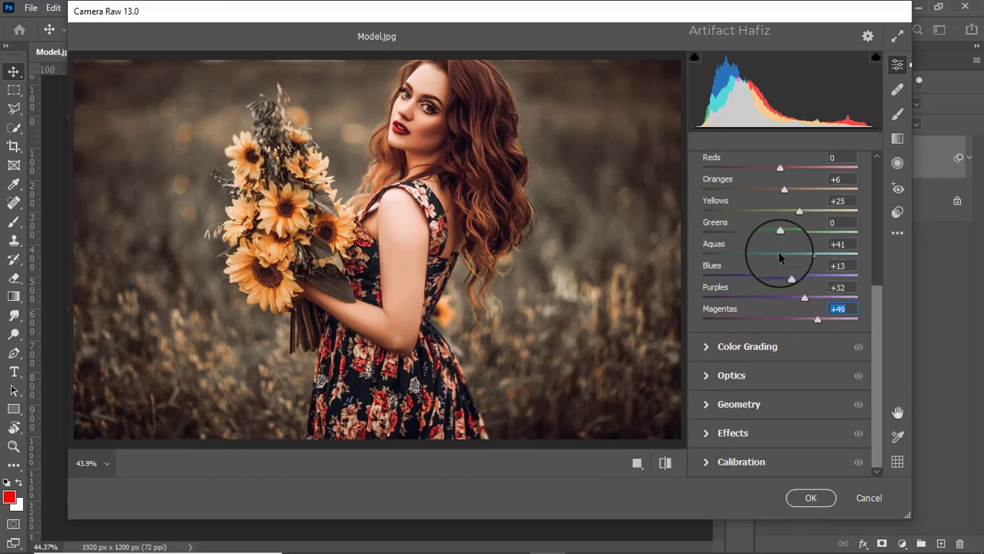
{"action": "left_click", "coordinate": [707, 347]}
{"action": "left_click_drag", "start_coordinate": [734, 388], "coordinate": [695, 394]}
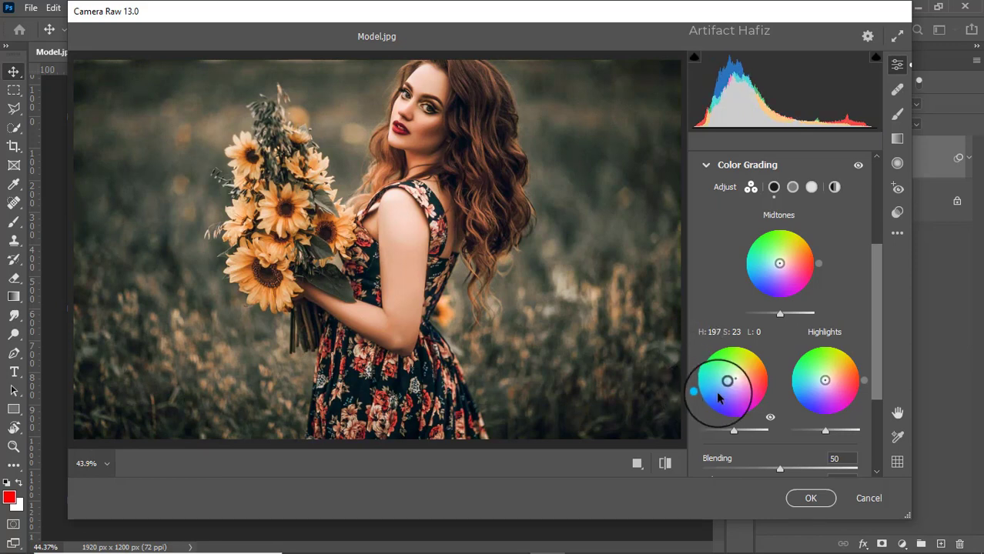
{"action": "left_click_drag", "start_coordinate": [825, 379], "coordinate": [825, 380]}
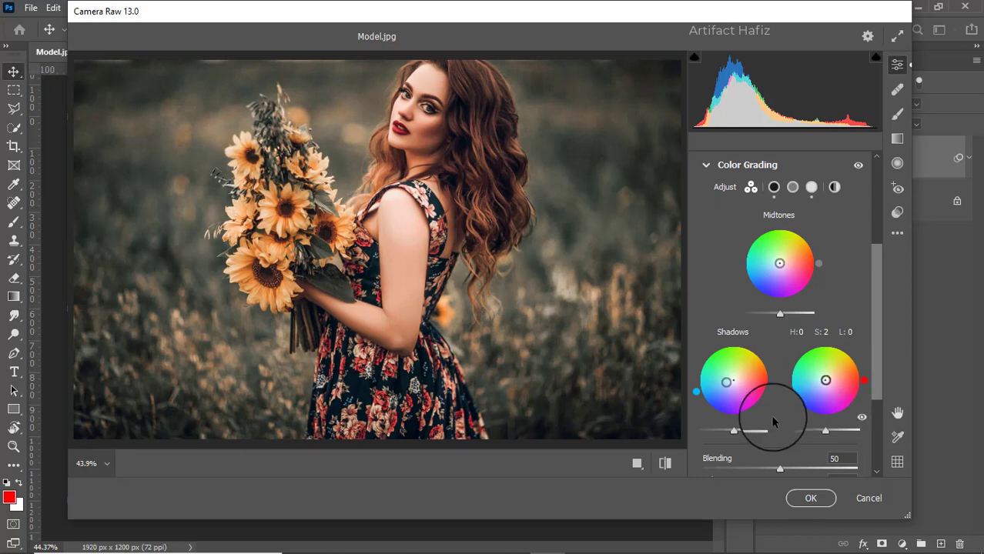
Calibrate the Red Primary with saturation -7 and hue -17.
{"action": "scroll", "coordinate": [801, 335], "scroll_direction": "down", "scroll_amount": 1}
{"action": "scroll", "coordinate": [801, 334], "scroll_direction": "down", "scroll_amount": 3}
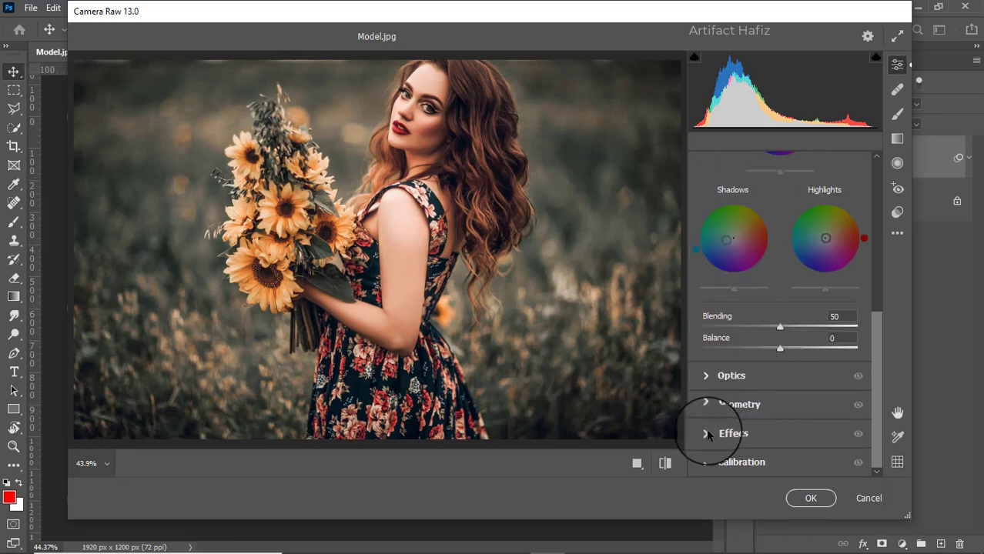
{"action": "left_click", "coordinate": [706, 464]}
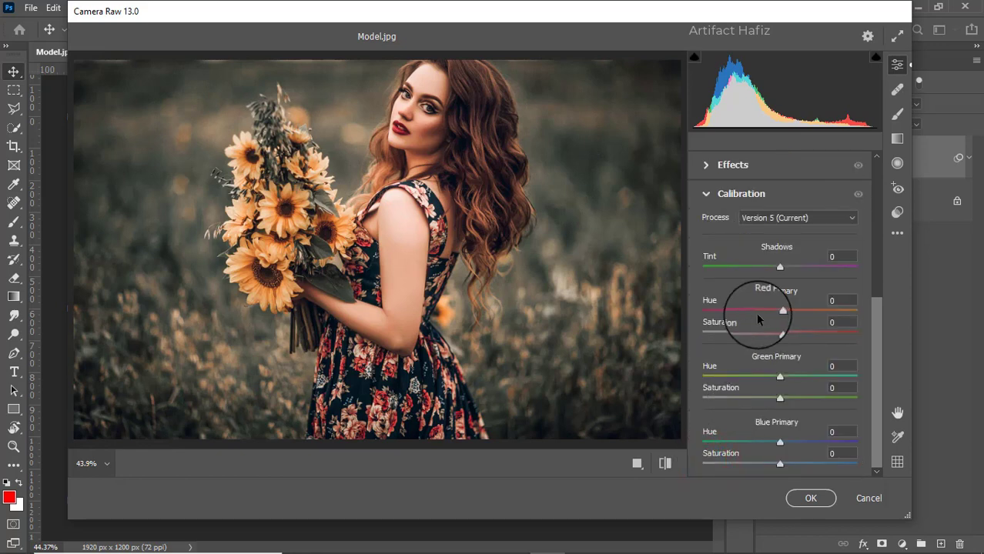
{"action": "left_click_drag", "start_coordinate": [780, 333], "coordinate": [776, 333]}
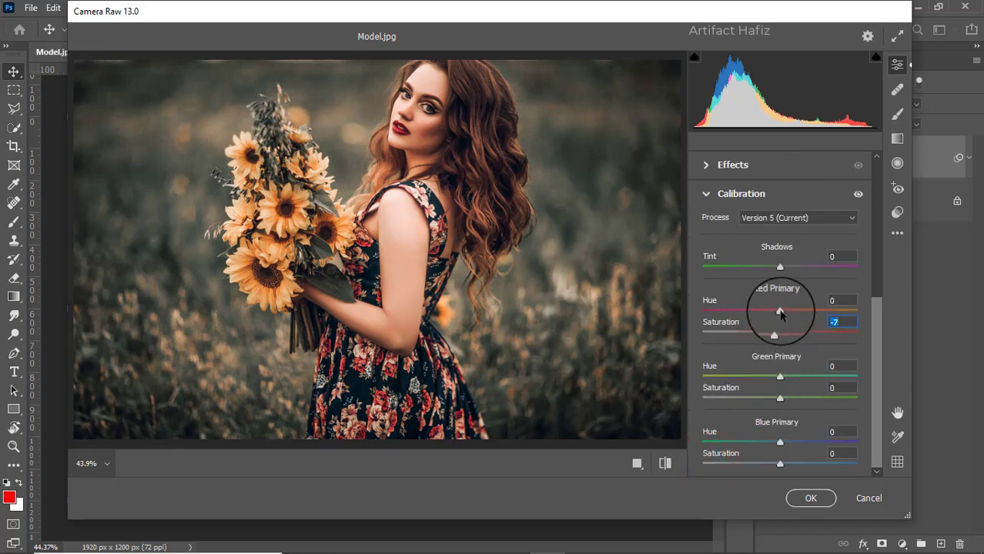
{"action": "left_click_drag", "start_coordinate": [780, 311], "coordinate": [767, 314]}
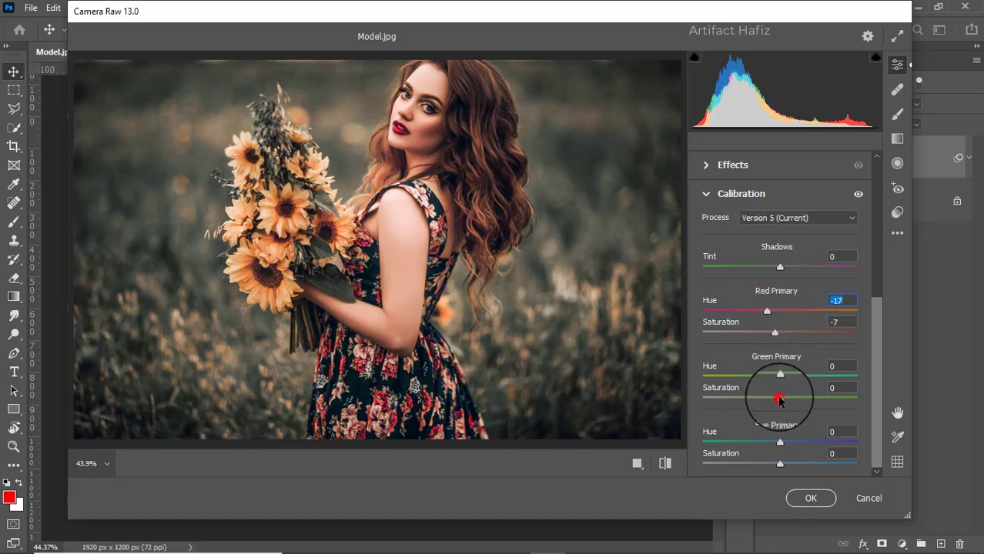
Set the calibration saturation to +13 for Green Primary and +14 for Blue Primary, then apply the Camera Raw filter and compare before and after.
{"action": "mouse_move", "coordinate": [779, 399]}
{"action": "left_mouse_down"}
{"action": "mouse_move", "coordinate": [801, 399]}
{"action": "mouse_move", "coordinate": [789, 398]}
{"action": "left_mouse_up"}
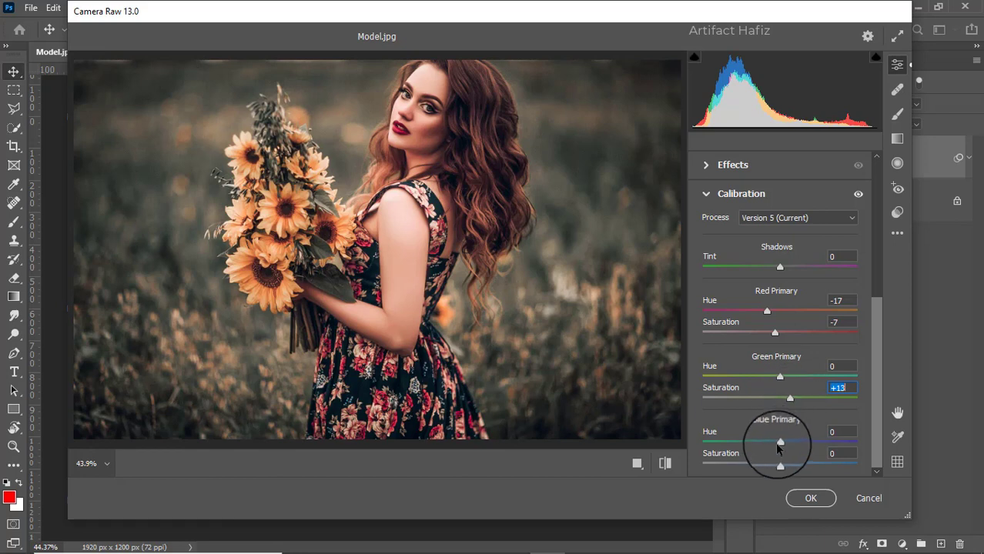
{"action": "left_click_drag", "start_coordinate": [780, 463], "coordinate": [789, 471]}
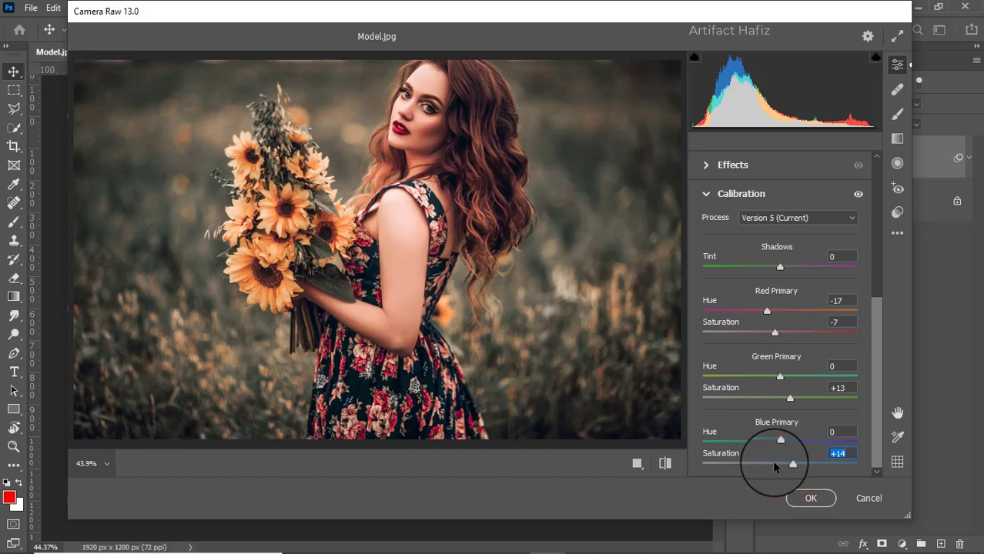
{"action": "left_click", "coordinate": [807, 498]}
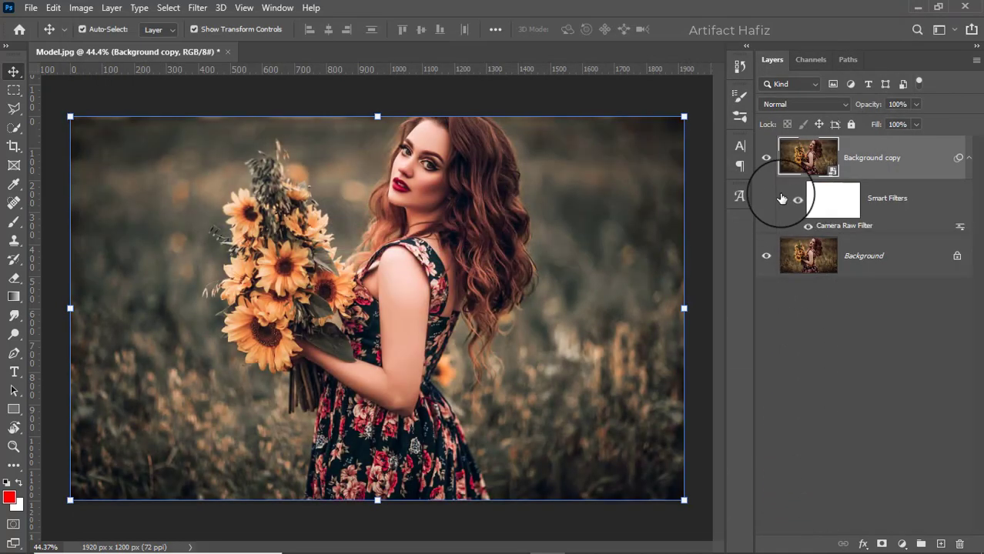
{"action": "left_click", "coordinate": [766, 157]}
{"action": "left_click", "coordinate": [767, 158]}
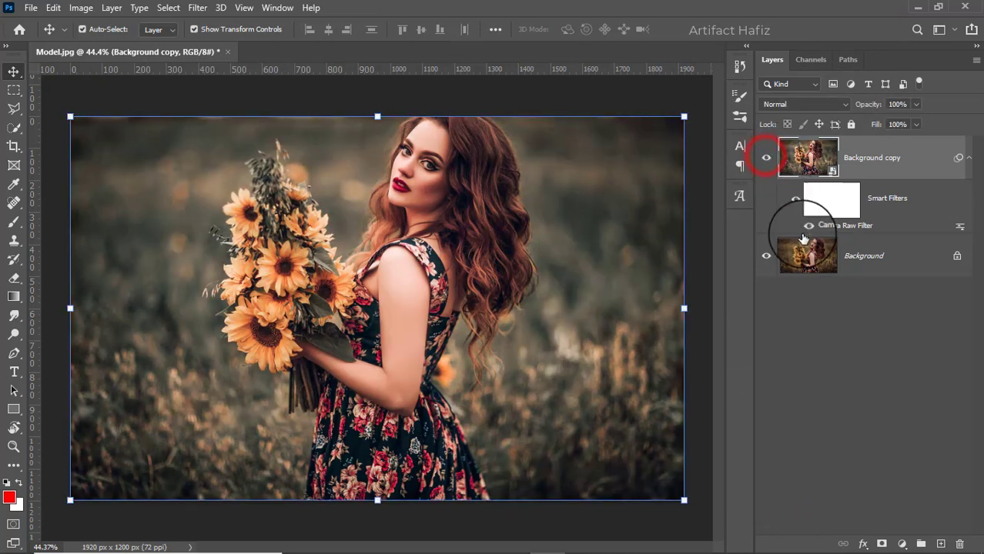
Add a Color Lookup adjustment layer using the Fuji F125 Kodak 2395 (by Adobe).cube 3D LUT.
{"action": "left_click", "coordinate": [903, 544]}
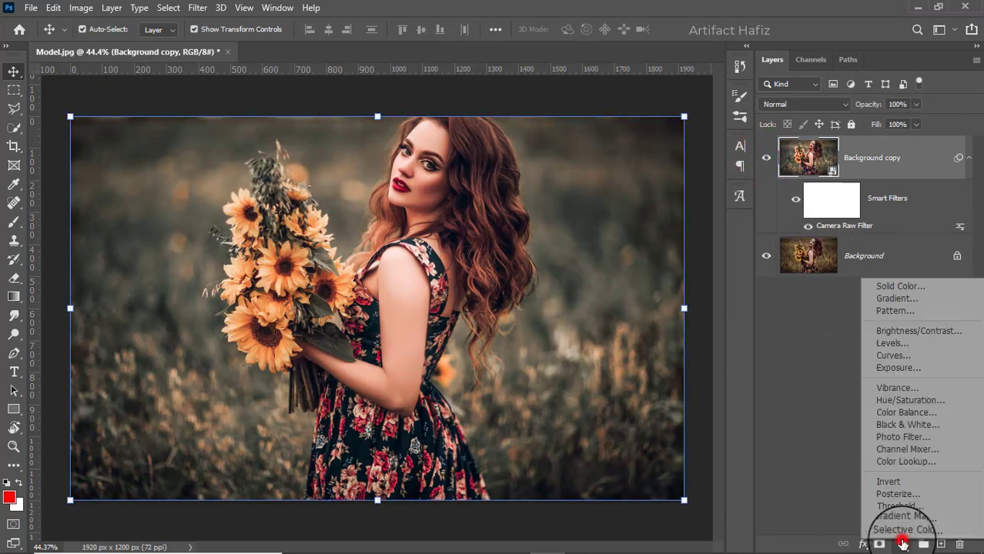
{"action": "left_click", "coordinate": [893, 462]}
{"action": "left_click", "coordinate": [841, 151]}
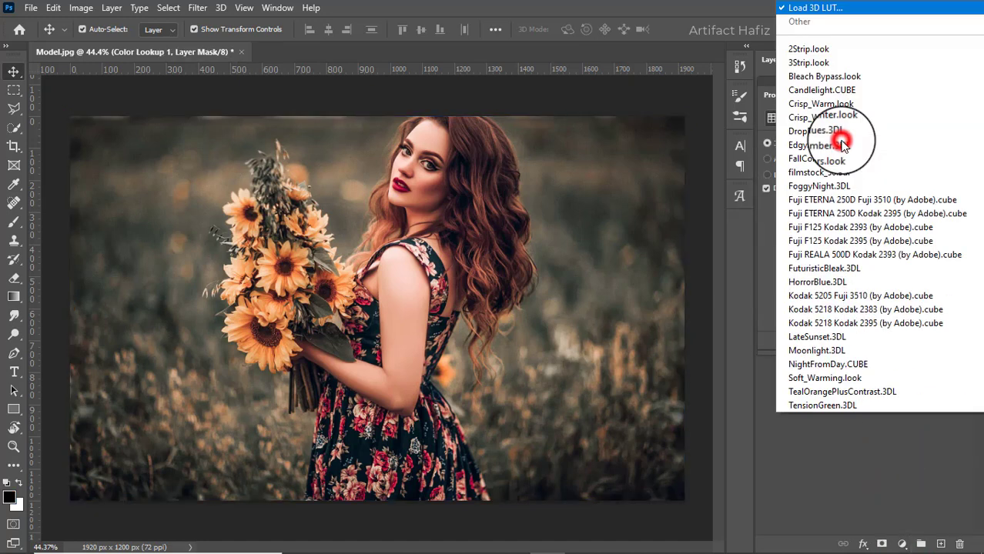
{"action": "left_click", "coordinate": [843, 241]}
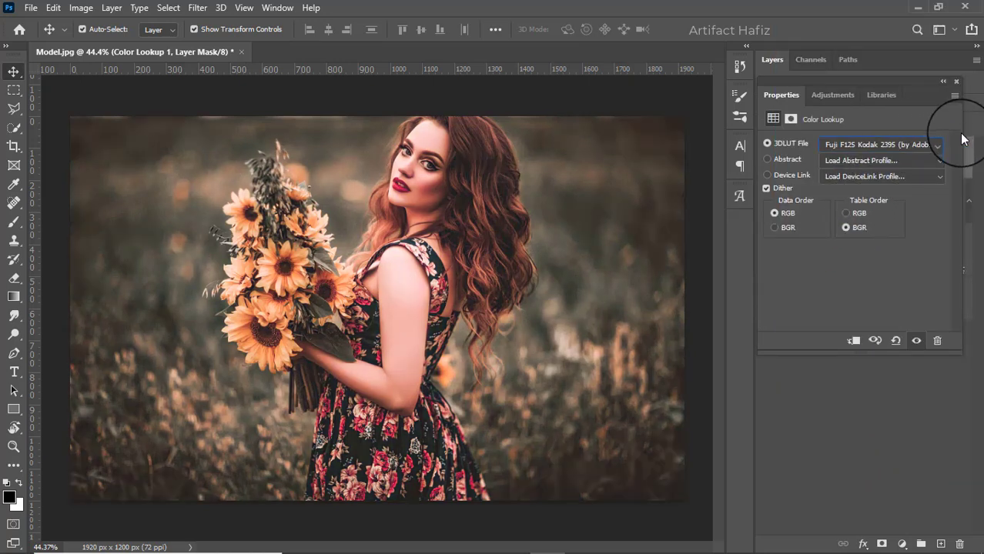
{"action": "left_click", "coordinate": [956, 82]}
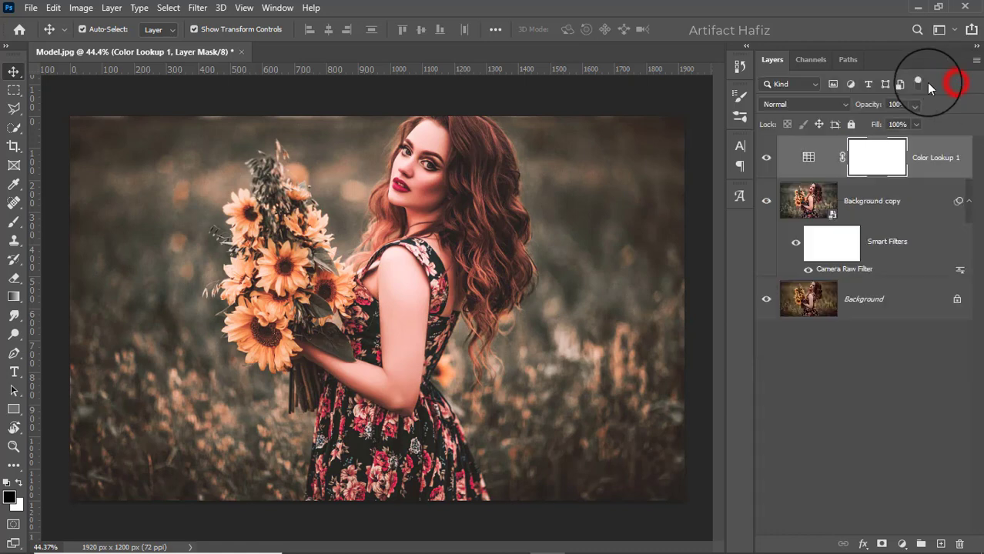
Set the Color Lookup layer's blend mode to Luminosity and its opacity to 11%.
{"action": "left_click", "coordinate": [797, 106]}
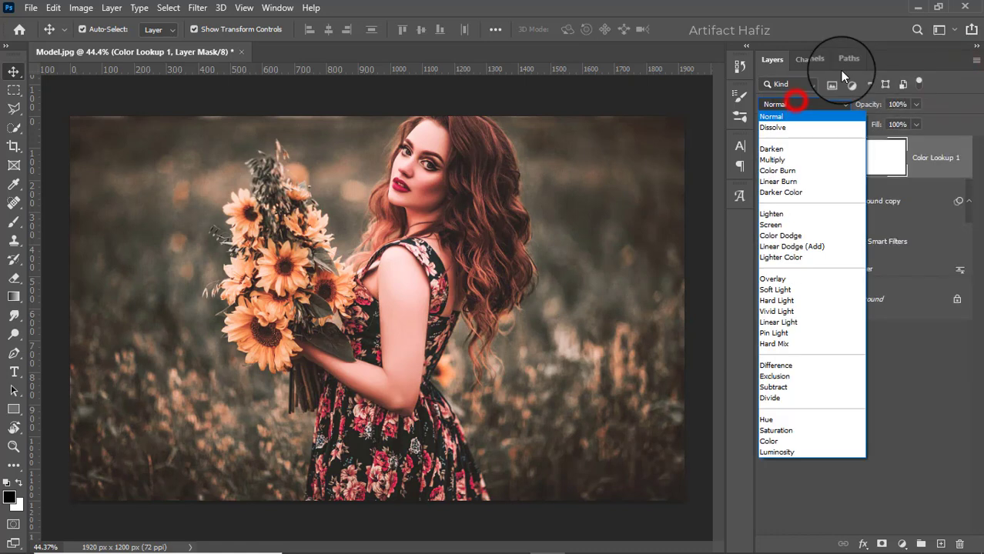
{"action": "left_click", "coordinate": [777, 454]}
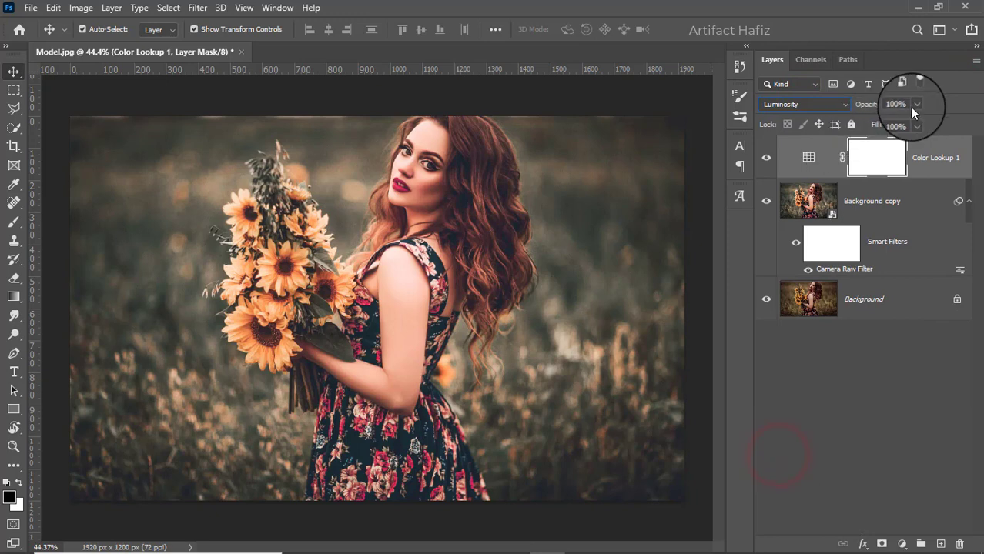
{"action": "left_click", "coordinate": [917, 105]}
{"action": "left_click_drag", "start_coordinate": [917, 120], "coordinate": [860, 143]}
Add a Curves adjustment layer and raise the black point of its RGB curve very slightly.
{"action": "left_click", "coordinate": [901, 544]}
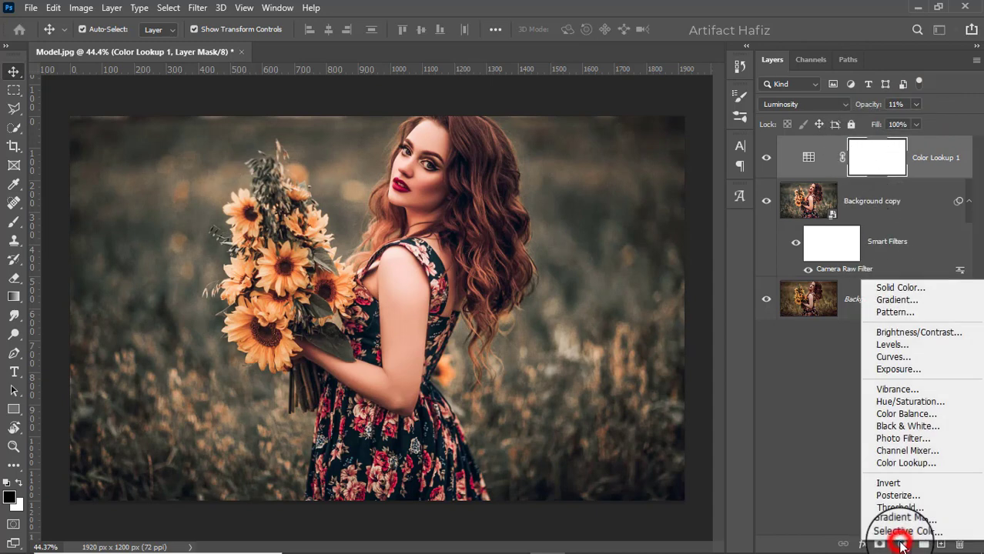
{"action": "left_click", "coordinate": [891, 358]}
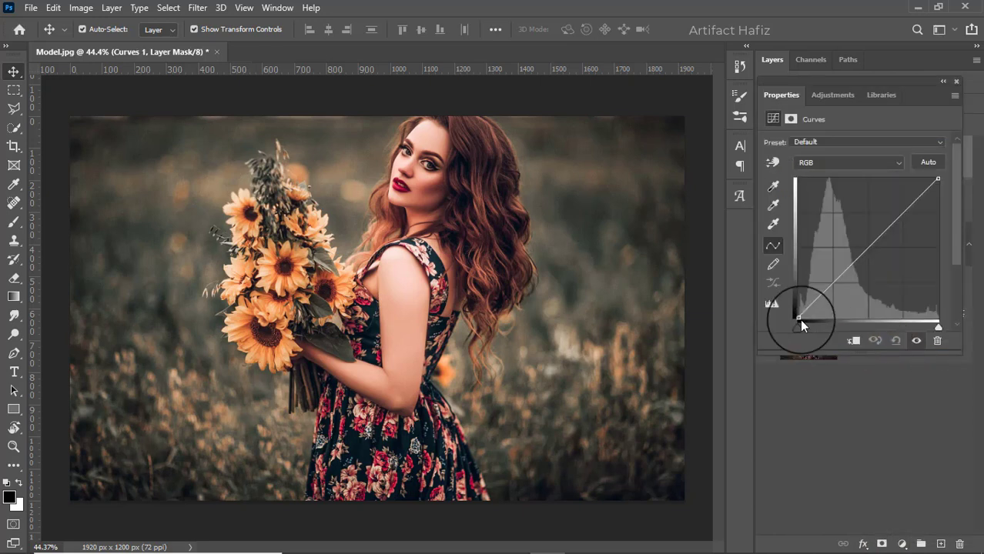
{"action": "left_click_drag", "start_coordinate": [799, 317], "coordinate": [799, 316]}
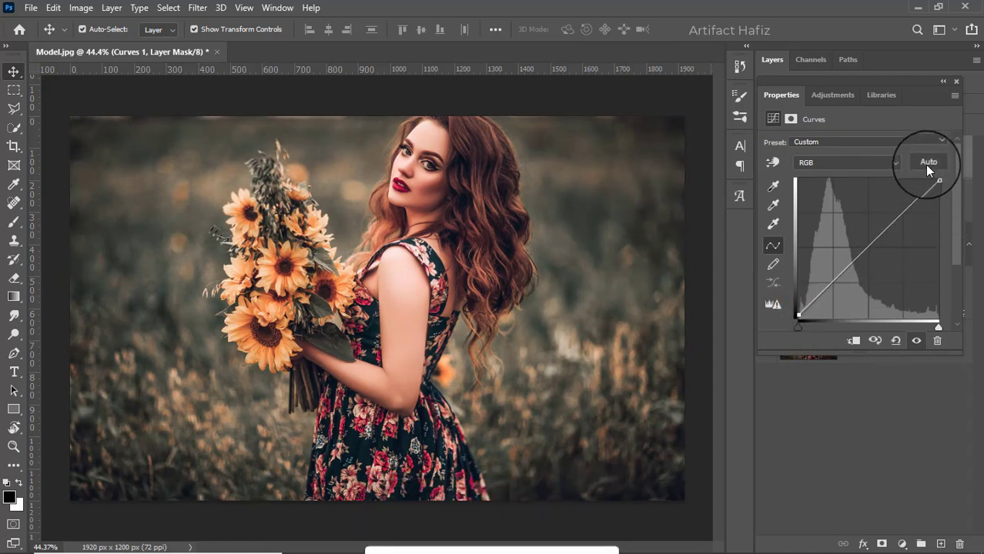
{"action": "left_click", "coordinate": [955, 81]}
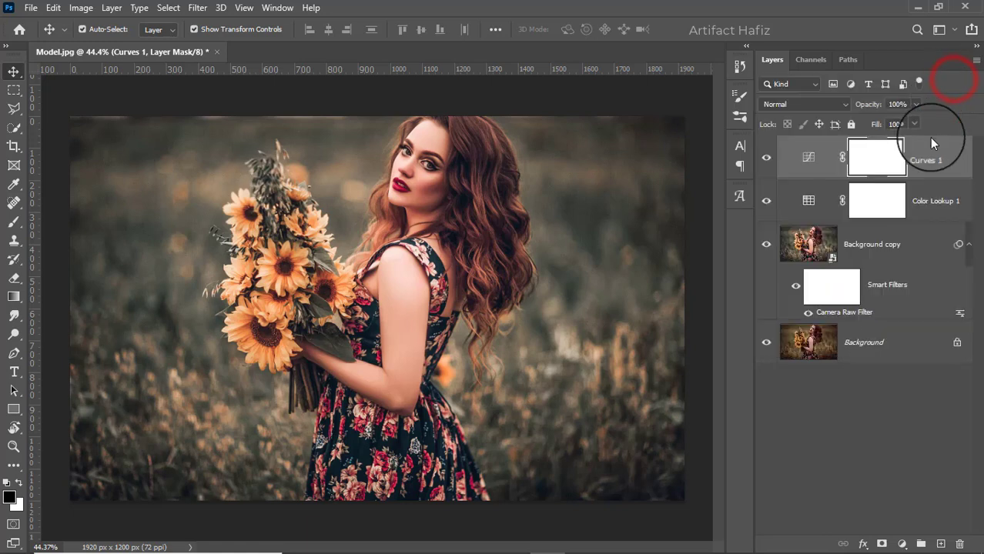
Add a Levels adjustment layer with RGB input levels of 0, 1.00 and 255.
{"action": "left_click", "coordinate": [904, 544]}
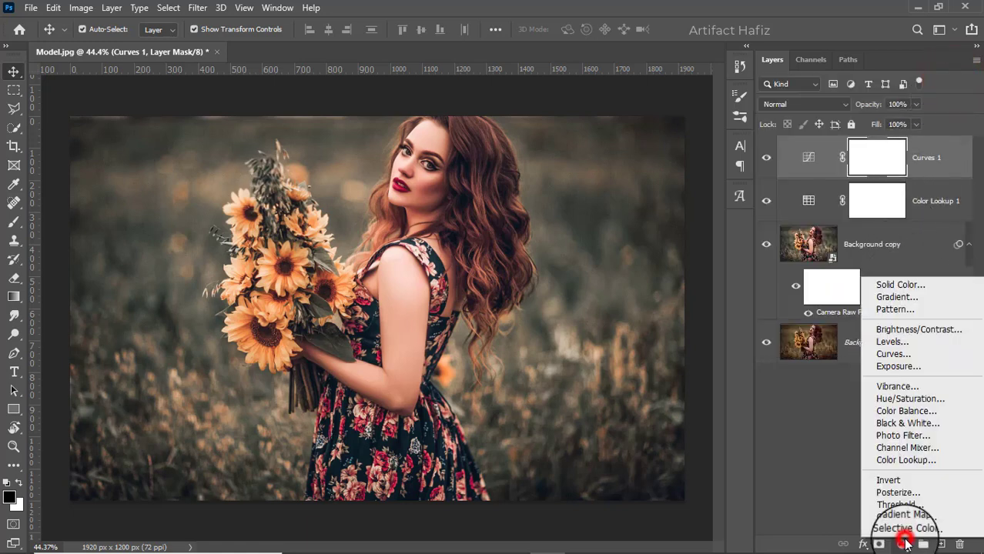
{"action": "left_click", "coordinate": [914, 350]}
{"action": "left_click_drag", "start_coordinate": [864, 248], "coordinate": [866, 246]}
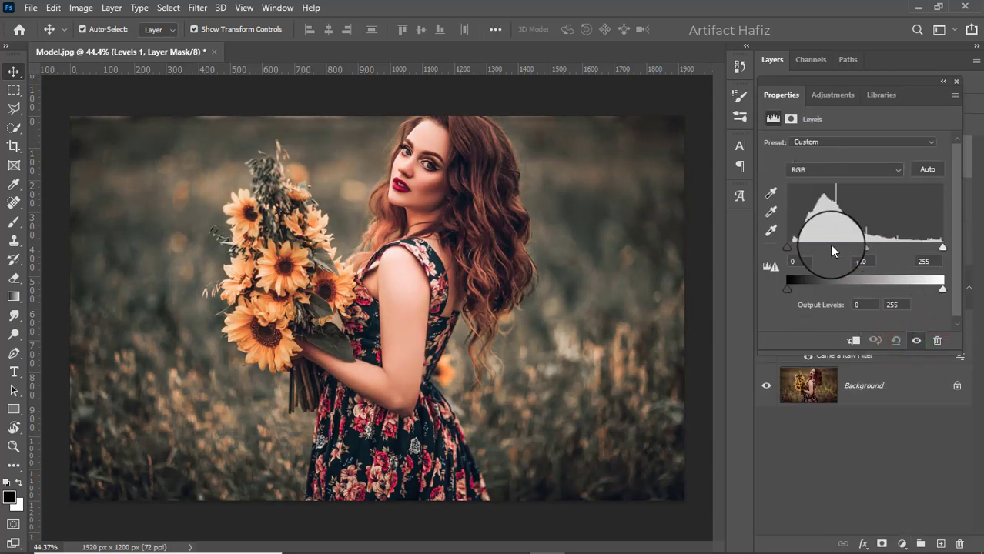
{"action": "left_click_drag", "start_coordinate": [787, 246], "coordinate": [787, 246]}
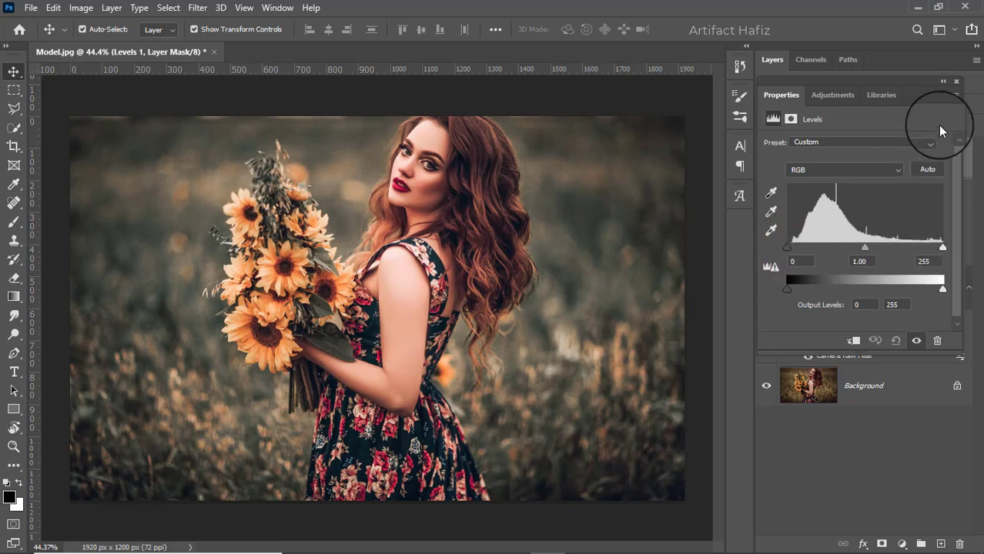
{"action": "left_click", "coordinate": [956, 80]}
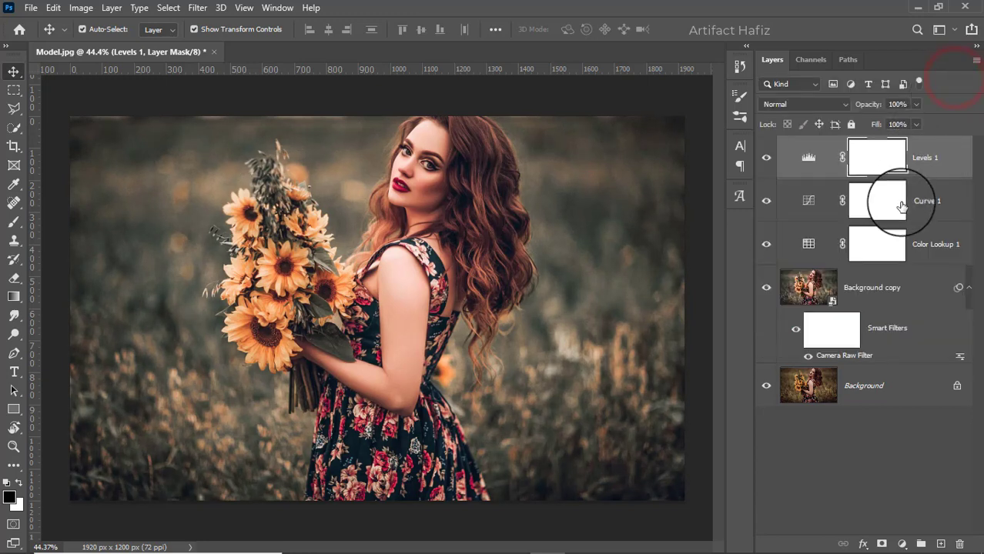
Stamp all visible layers into a new top layer and convert it for smart filters.
{"action": "key", "text": "ctrl+alt+shift+e"}
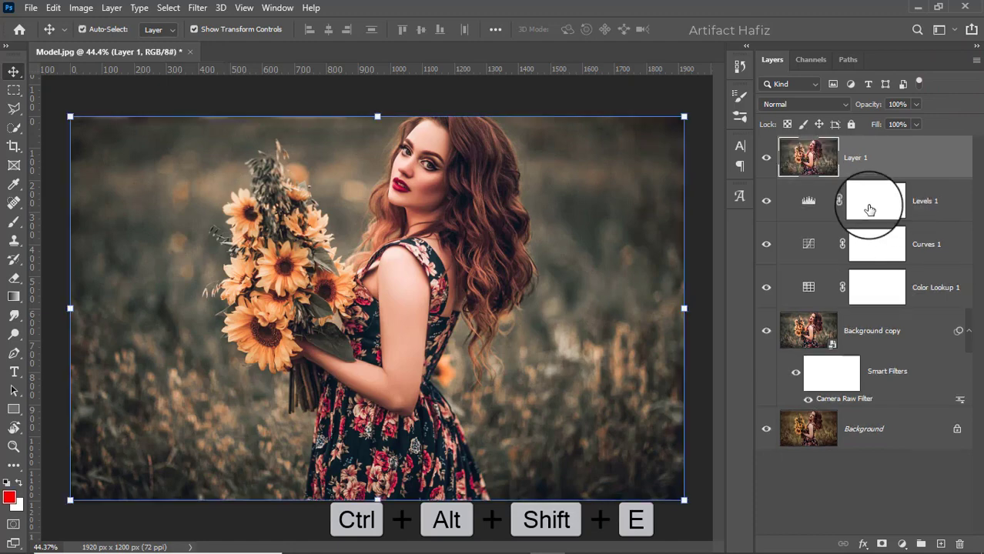
{"action": "left_click", "coordinate": [197, 8]}
{"action": "left_click", "coordinate": [210, 44]}
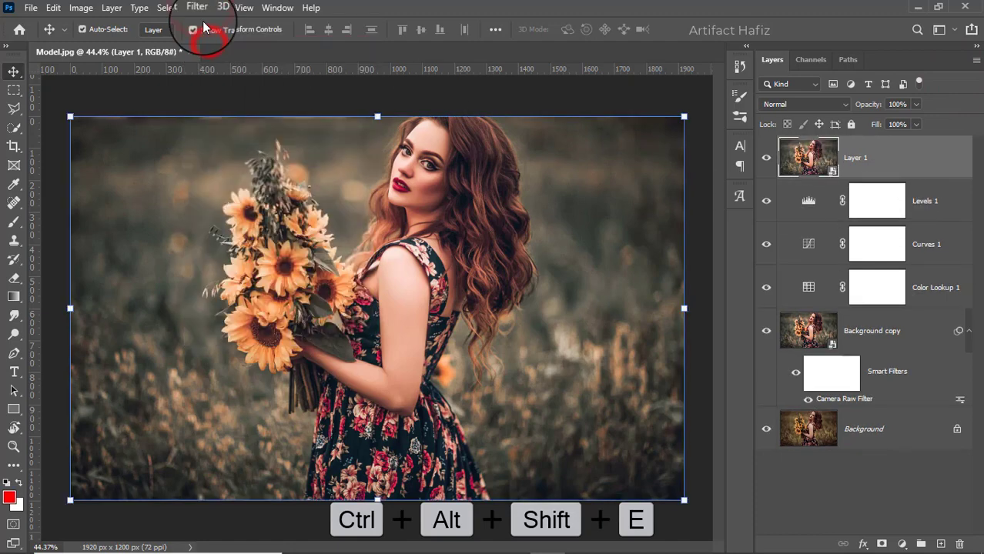
Apply the Nik Collection Color Efex Pro 4 Cross Processing filter with method L02 to the stamped layer.
{"action": "left_click", "coordinate": [197, 8]}
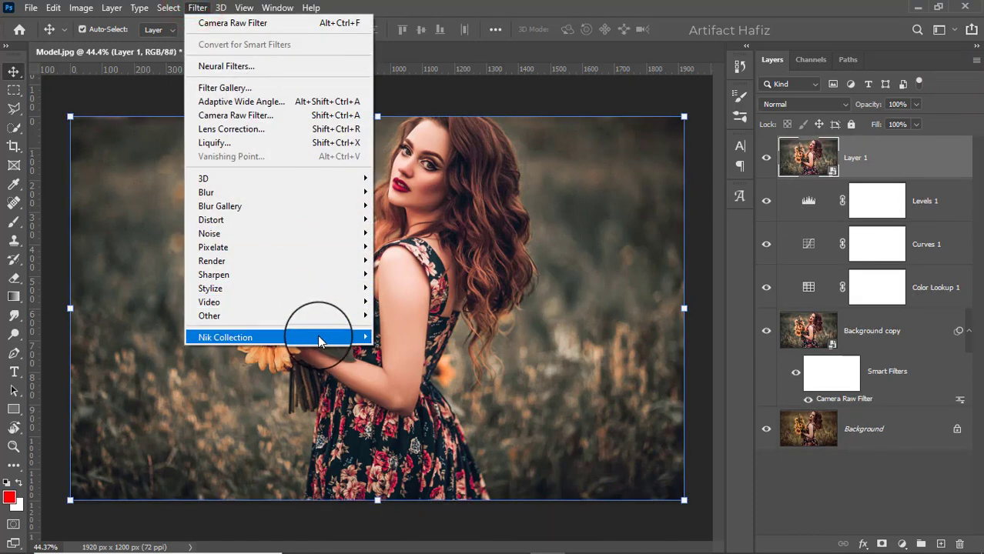
{"action": "mouse_move", "coordinate": [354, 339]}
{"action": "left_click", "coordinate": [412, 352]}
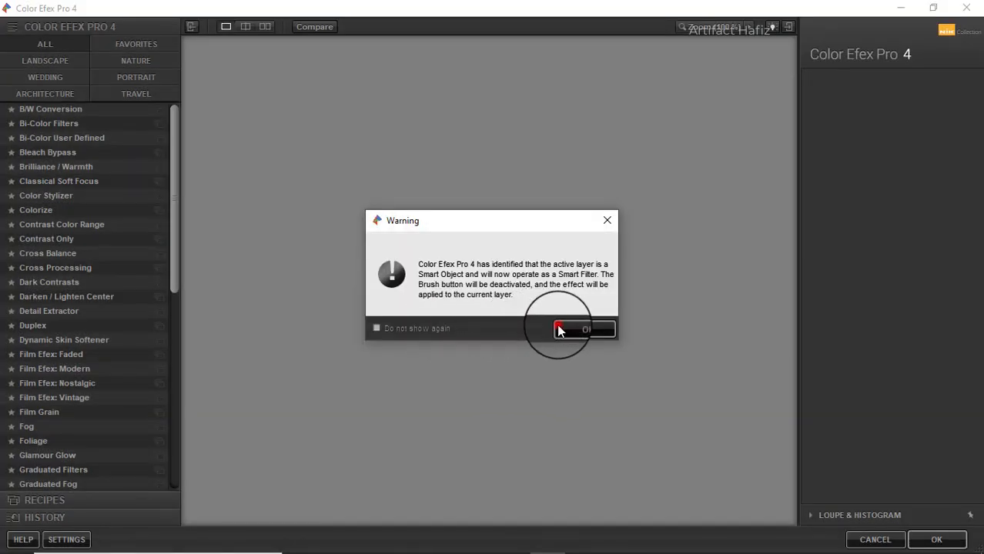
{"action": "left_click", "coordinate": [556, 324]}
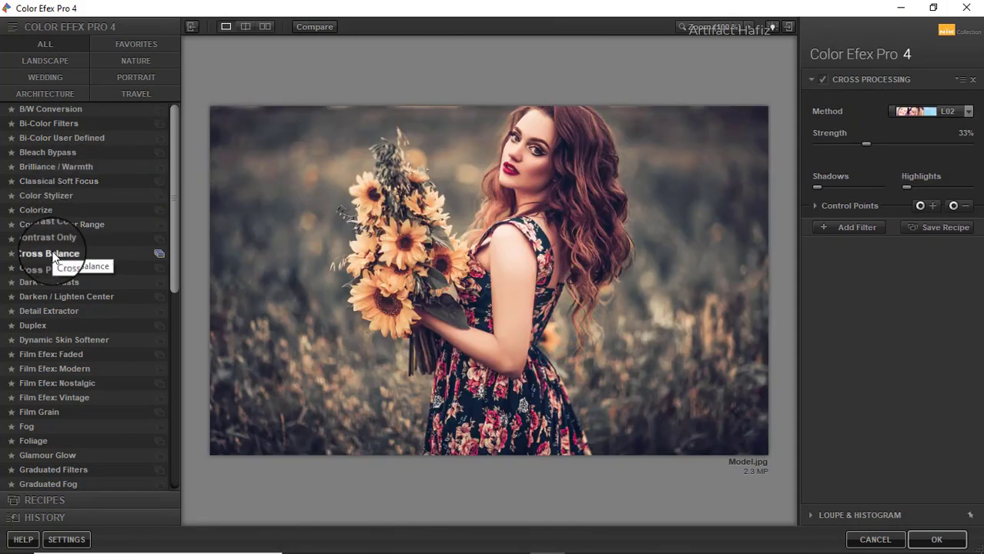
{"action": "left_click", "coordinate": [64, 268]}
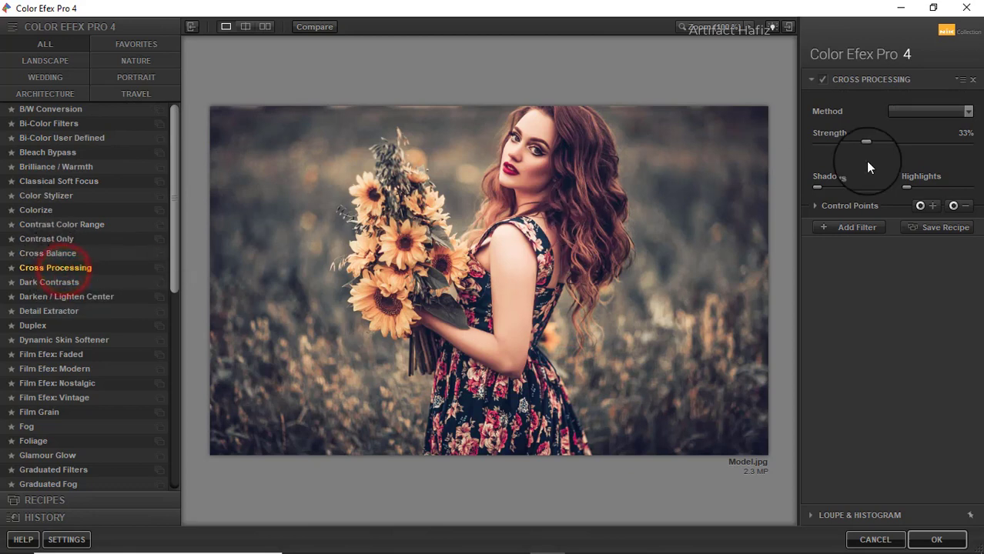
{"action": "left_click", "coordinate": [911, 111]}
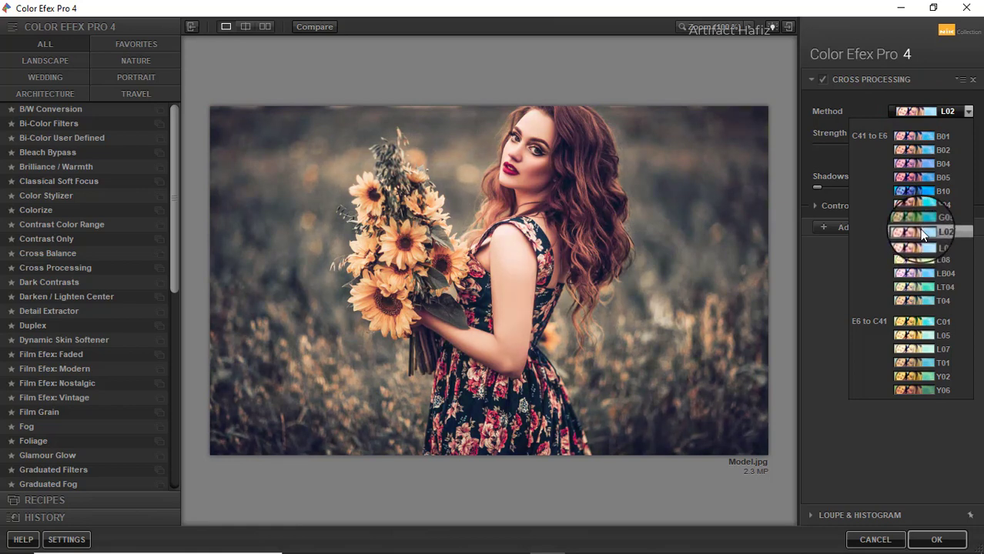
{"action": "left_click", "coordinate": [919, 232]}
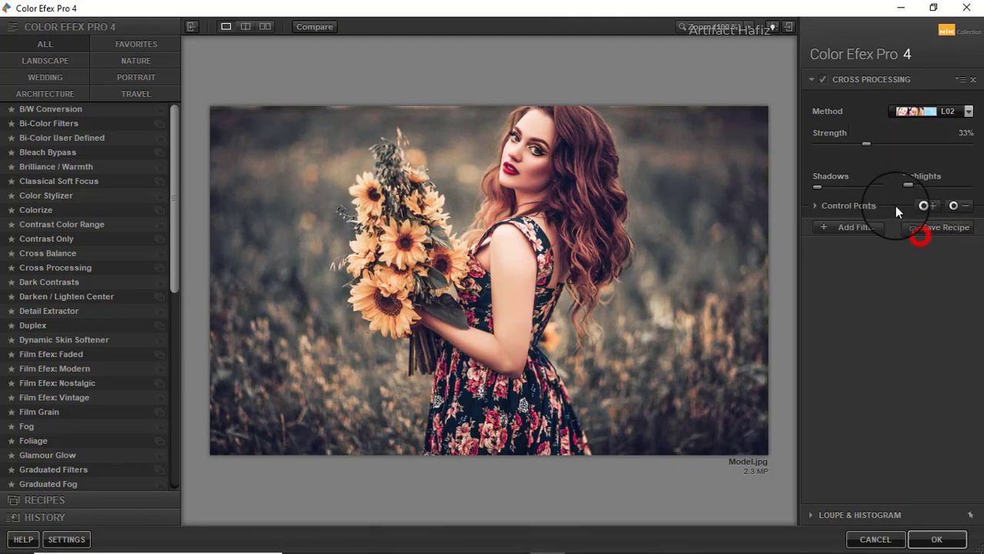
{"action": "left_click", "coordinate": [822, 80]}
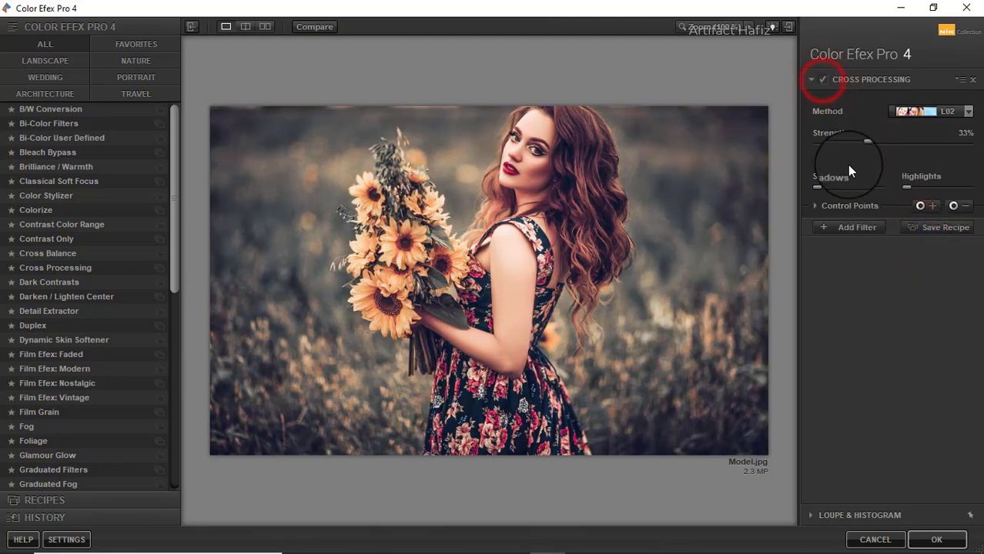
{"action": "left_click", "coordinate": [937, 539]}
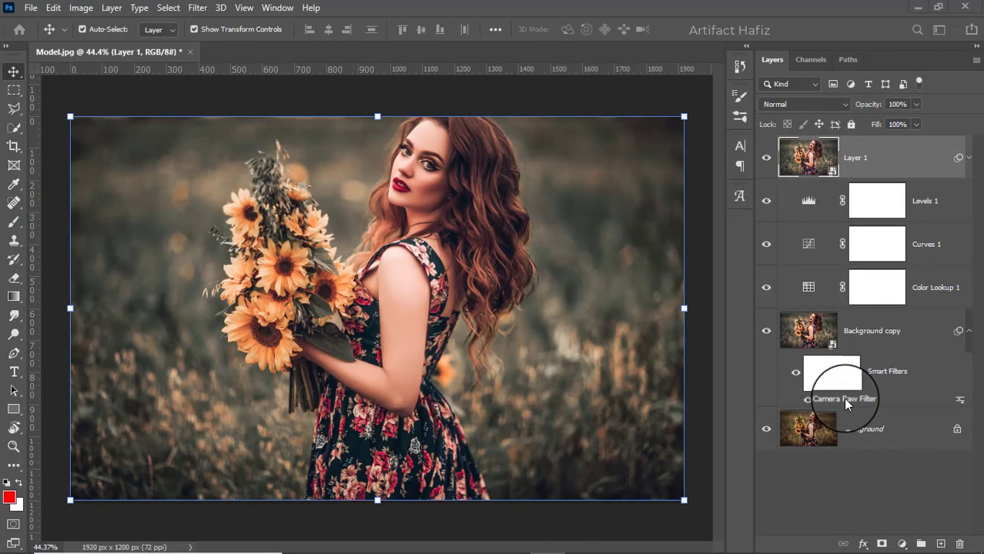
Compare the original photo with the graded result by isolating the Background layer and restoring the other layers.
{"action": "key", "text": "alt"}
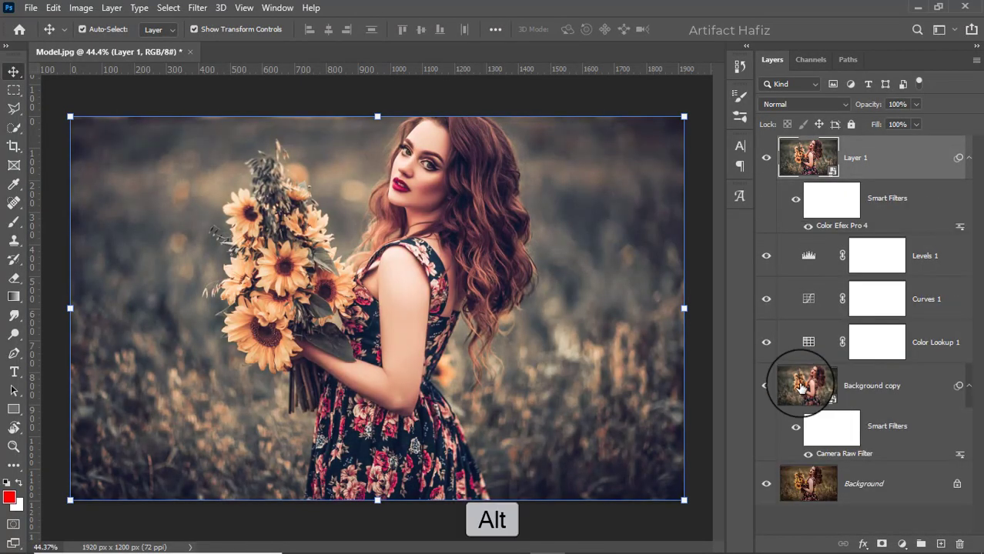
{"action": "left_click", "coordinate": [767, 486], "text": "alt"}
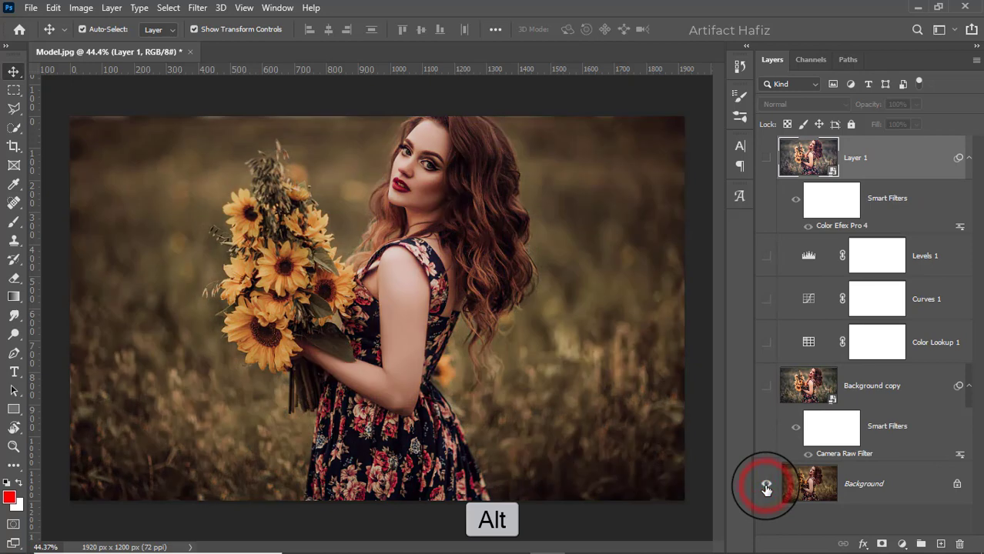
{"action": "left_click", "coordinate": [766, 485], "text": "alt"}
{"action": "left_click", "coordinate": [767, 485], "text": "alt"}
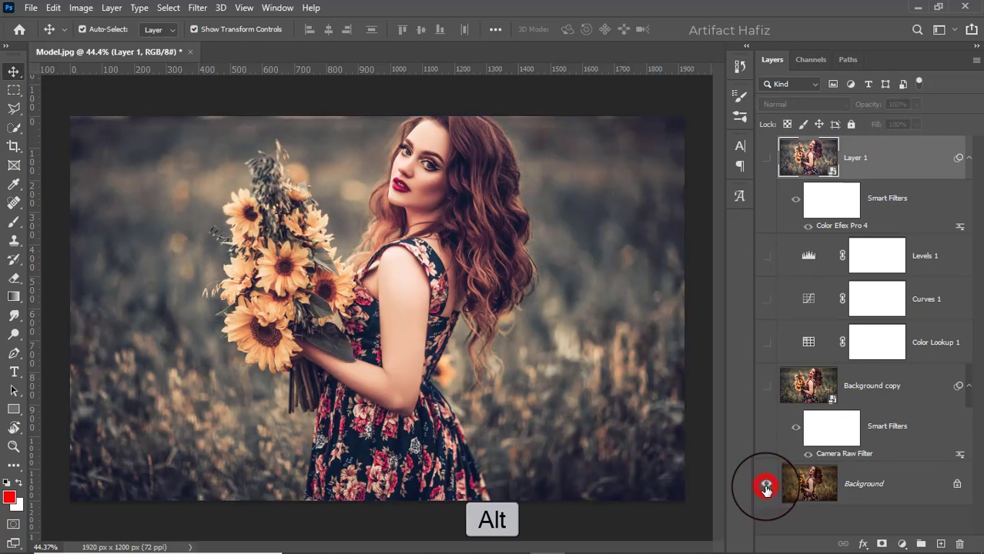
{"action": "left_click", "coordinate": [767, 486], "text": "alt"}
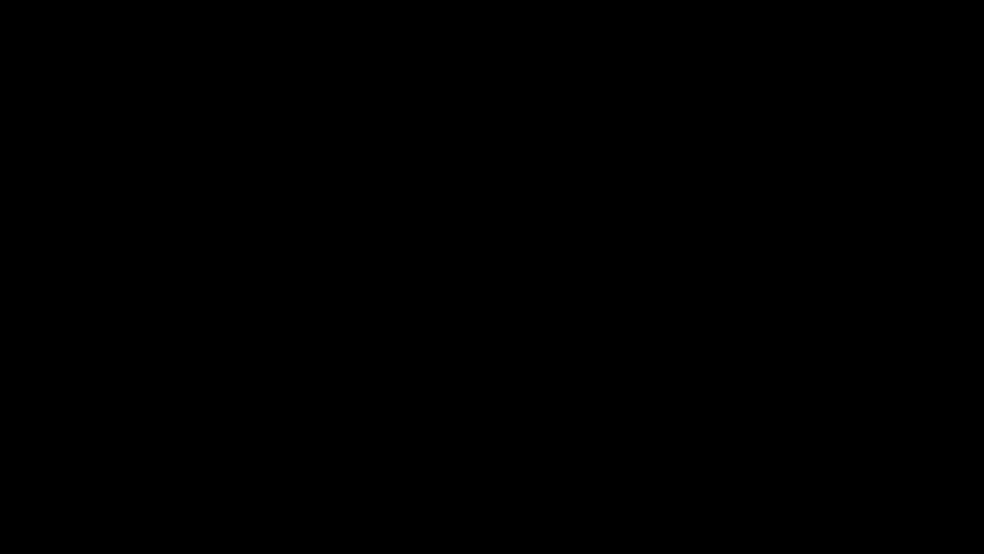